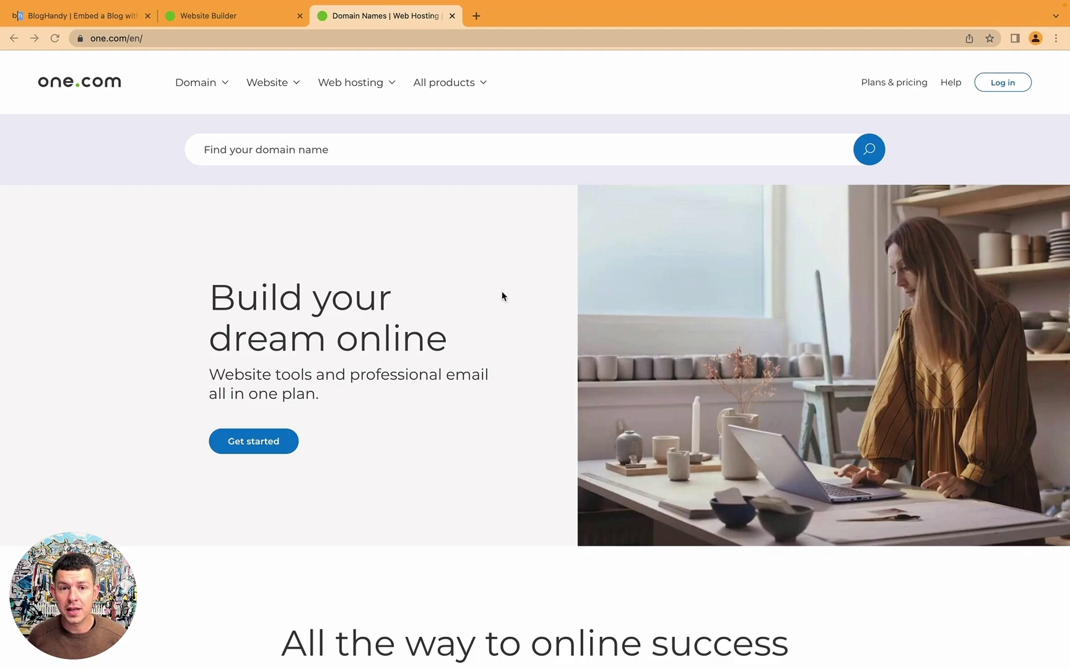
- Scroll the one.com homepage, then switch to the Website Builder editor showing the My Coffee Shop template
scroll(502, 295, "down", 5)
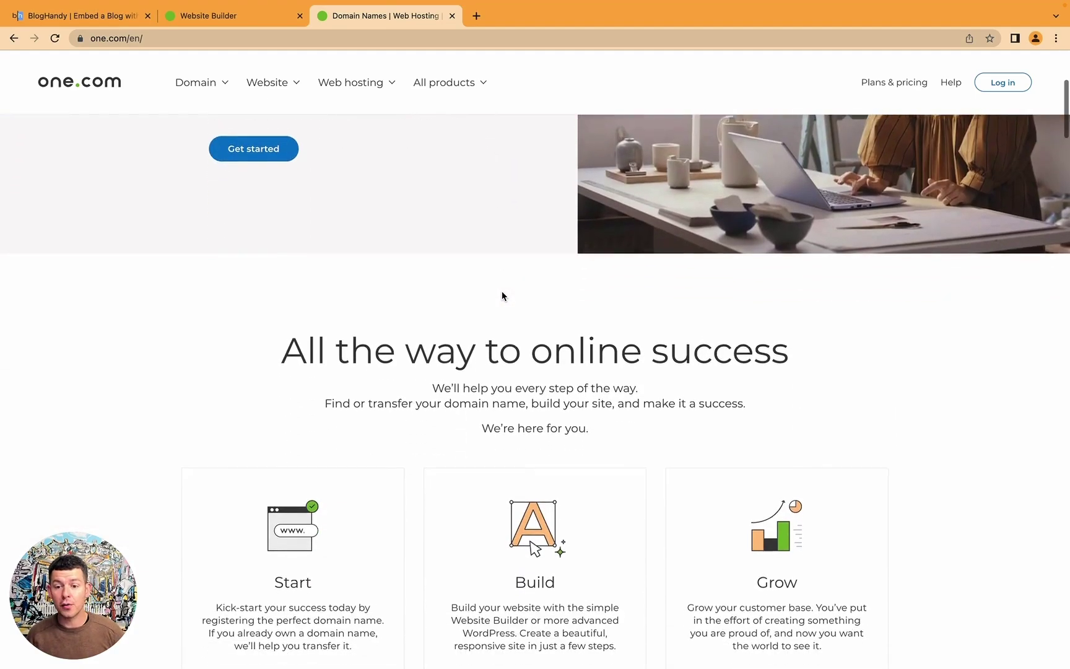
scroll(502, 295, "down", 1)
scroll(503, 291, "down", 6)
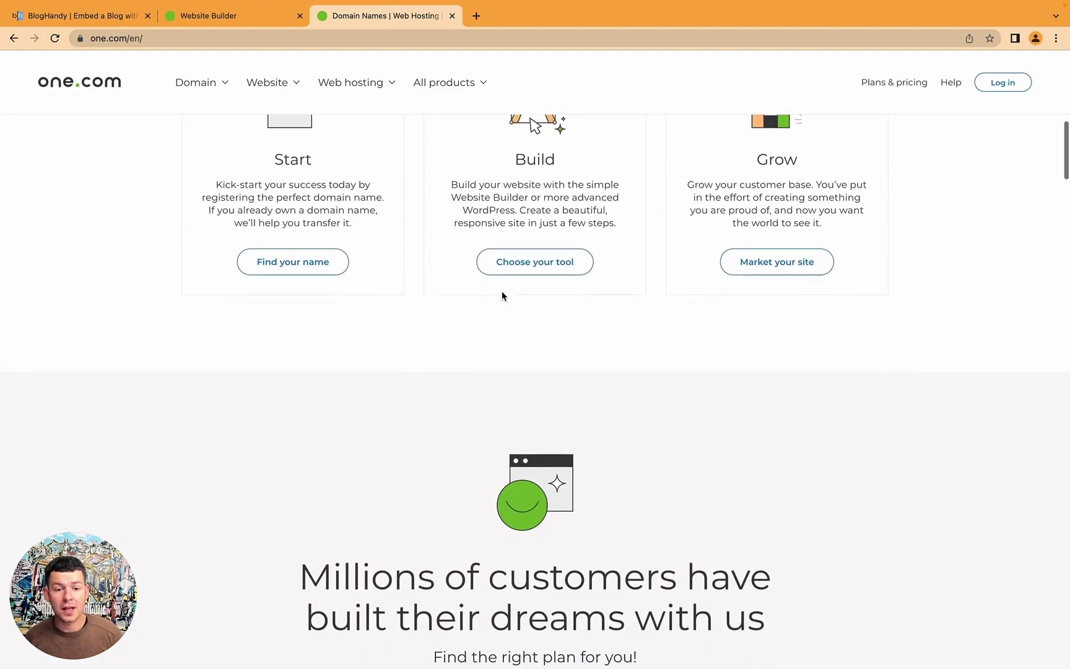
scroll(502, 296, "up", 15)
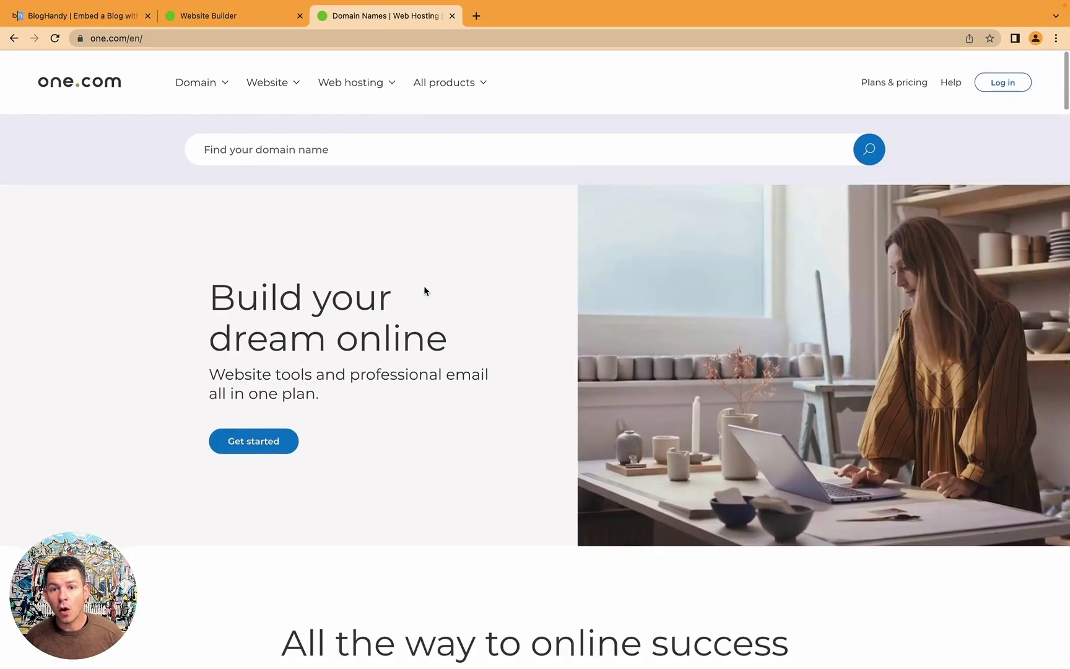
left_click(237, 9)
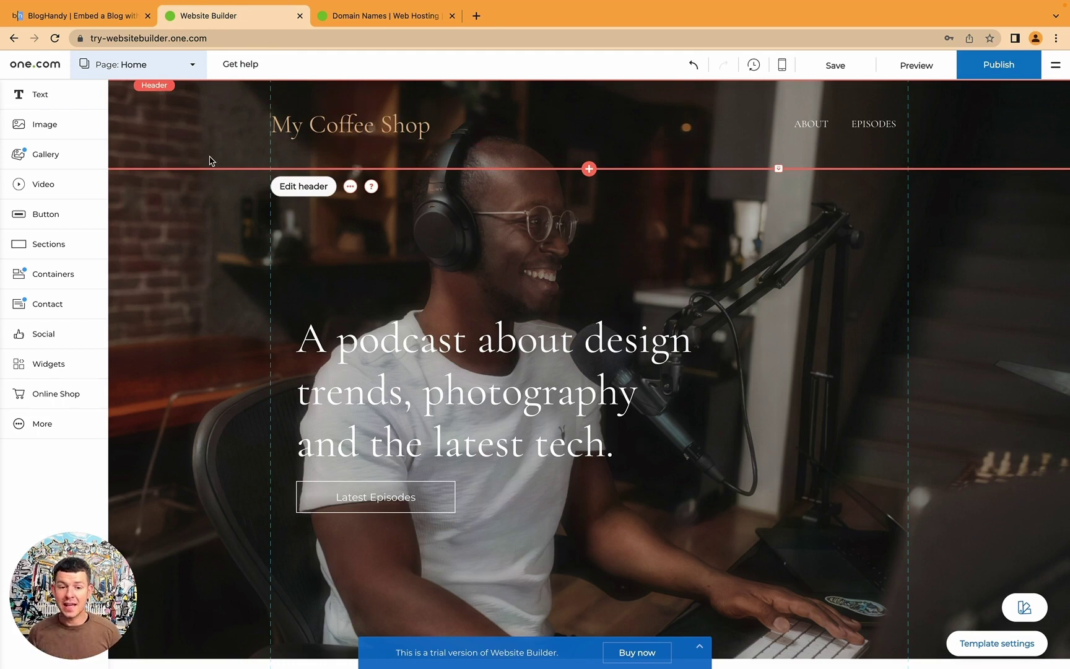
scroll(210, 161, "down", 5)
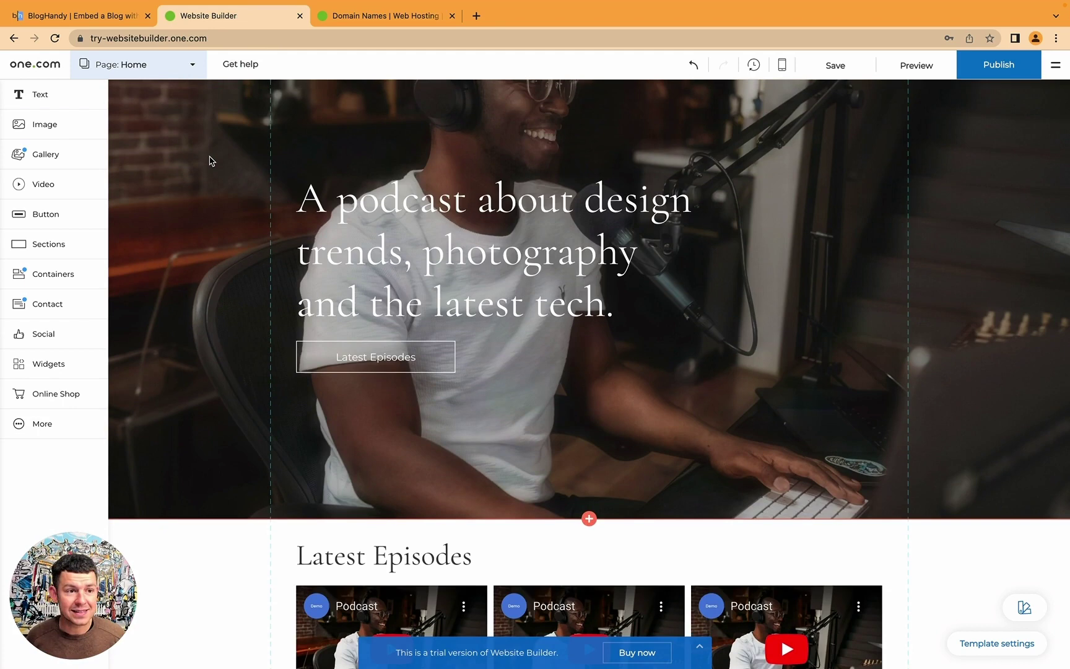
scroll(210, 160, "up", 5)
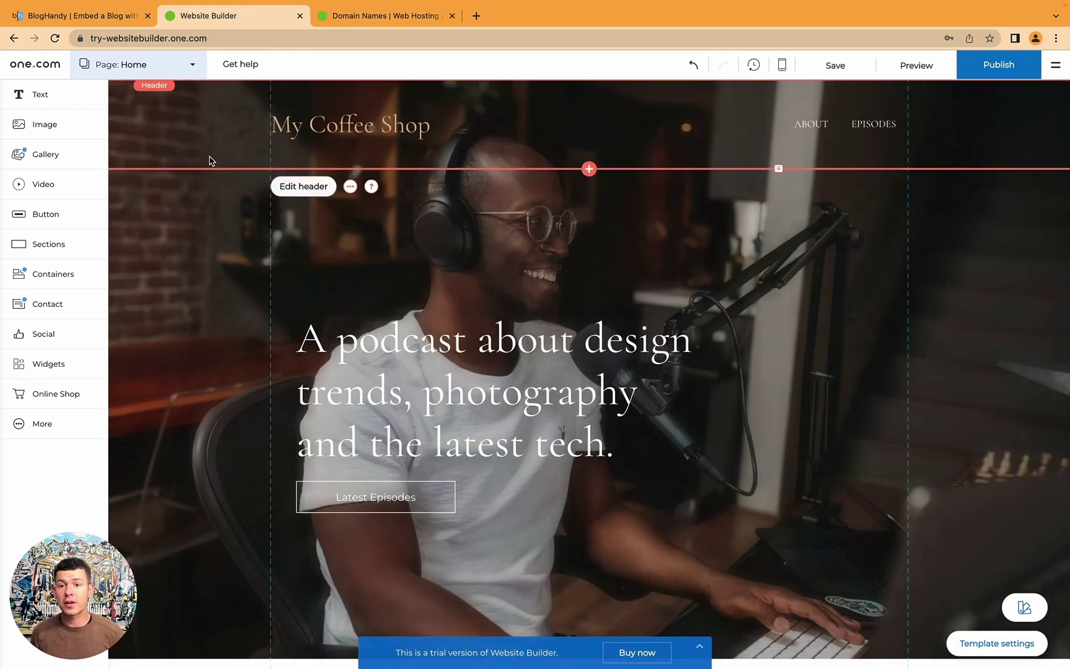
left_click(192, 64)
left_click(192, 66)
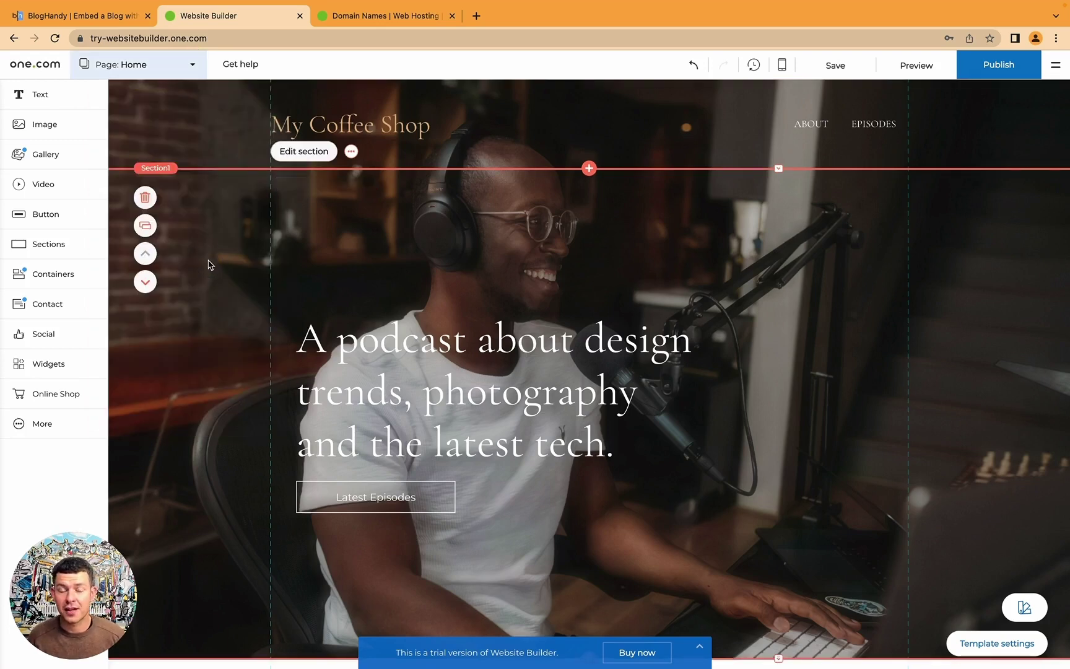
scroll(209, 265, "down", 6)
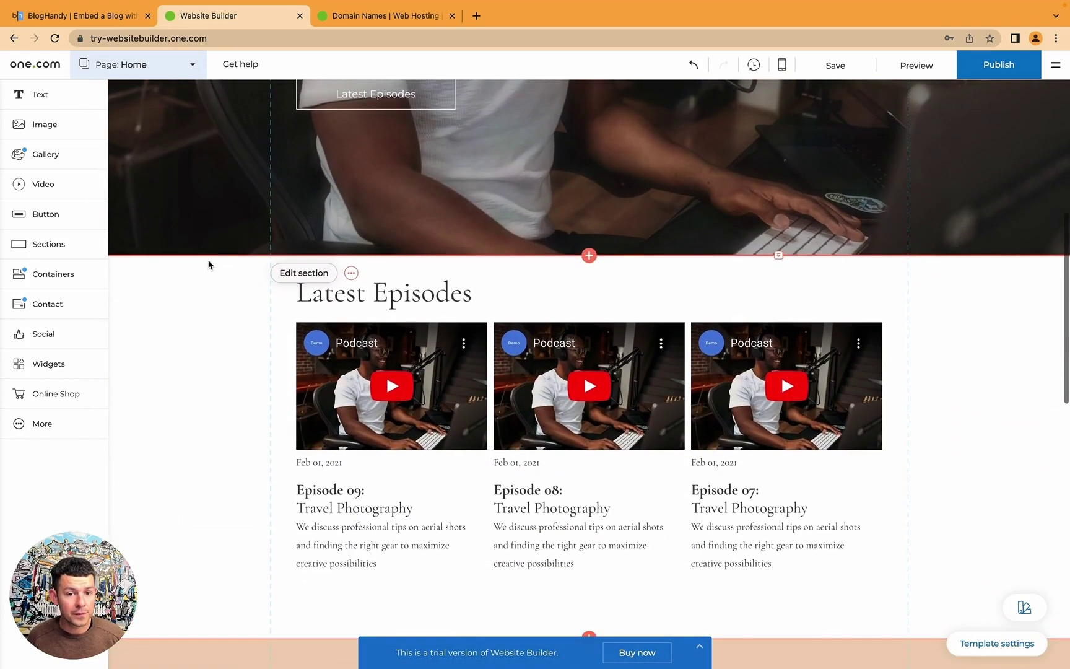
scroll(210, 316, "up", 6)
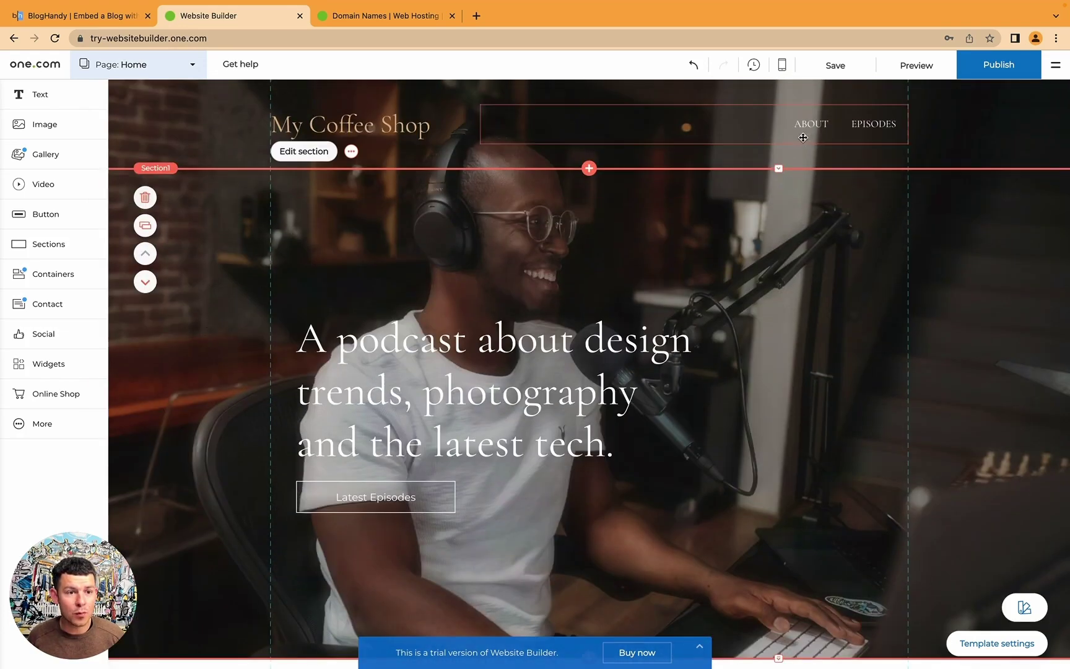
left_click(884, 124)
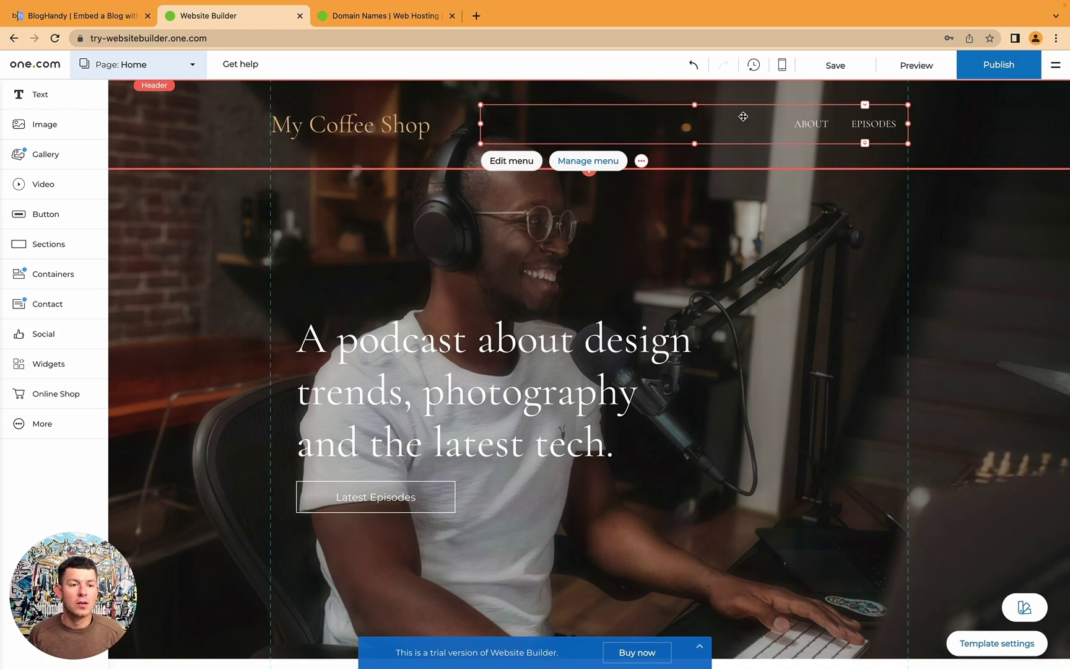
left_click(967, 262)
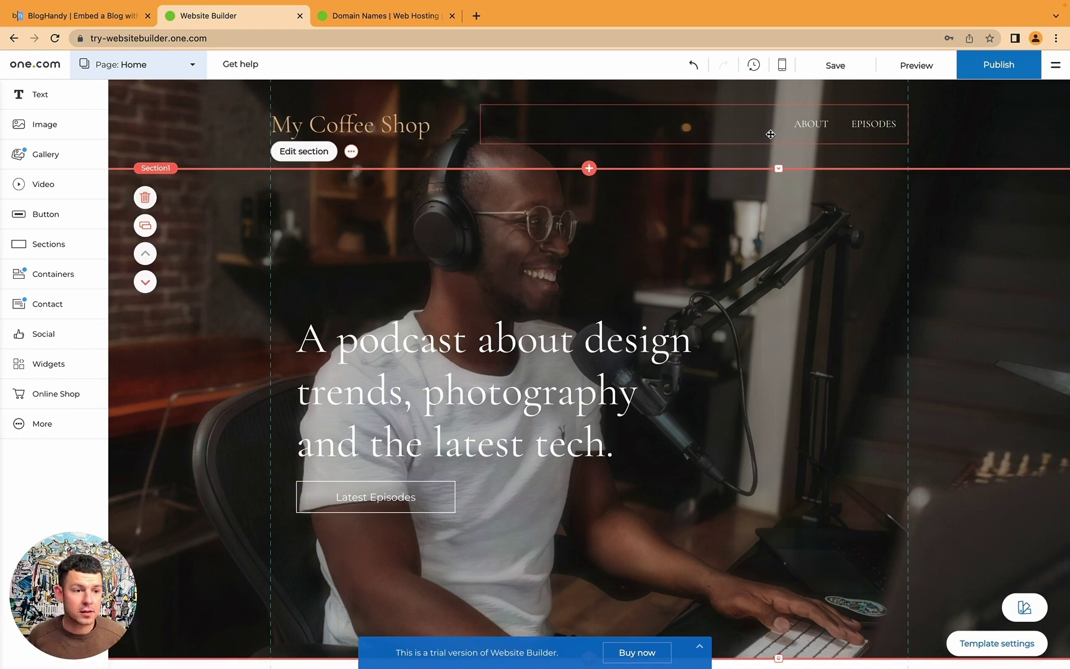
scroll(770, 134, "down", 3)
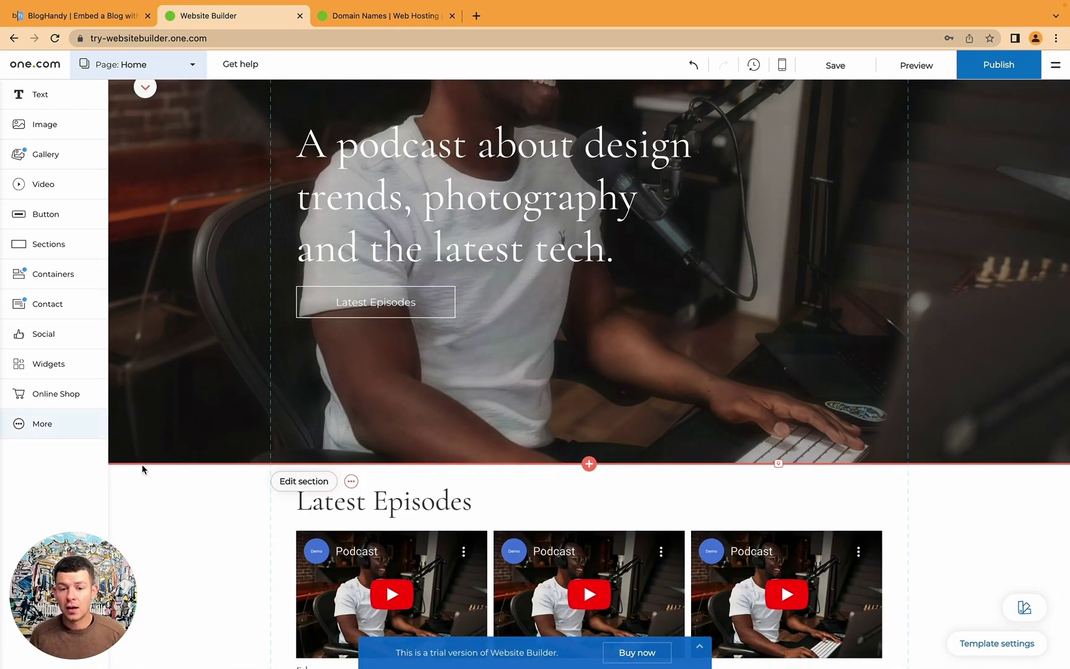
left_click(183, 506)
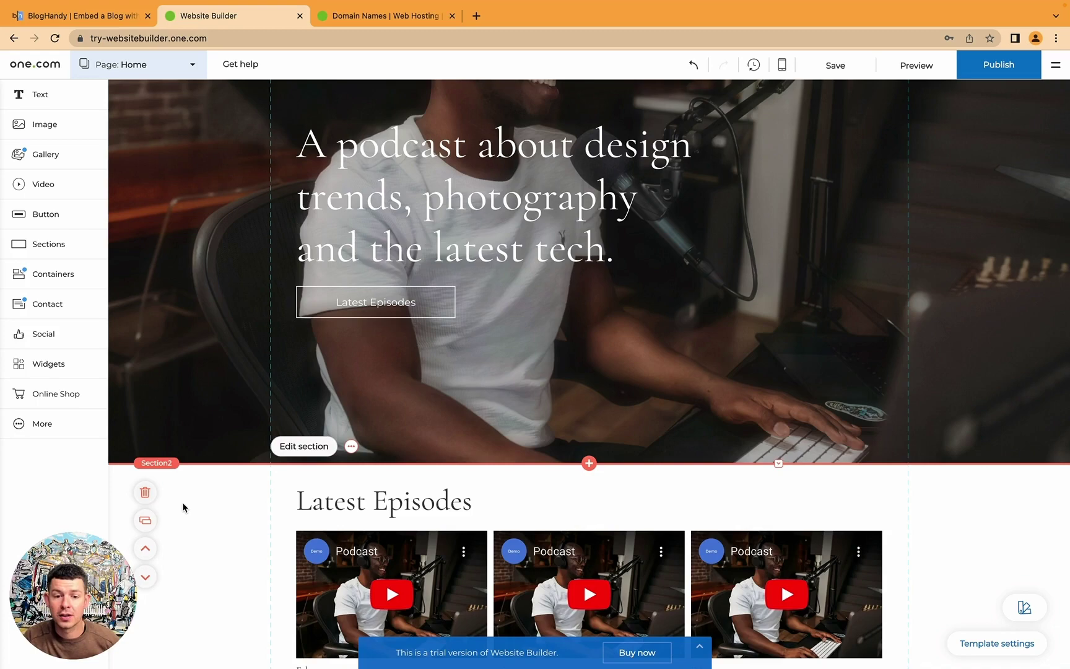
scroll(201, 535, "down", 2)
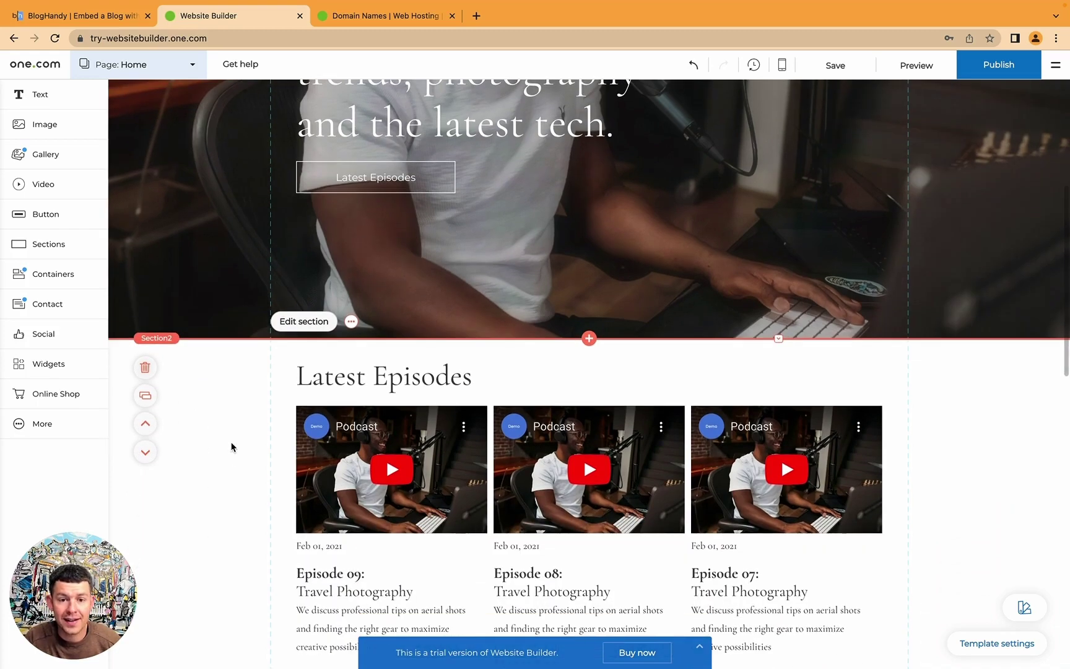
scroll(204, 433, "up", 3)
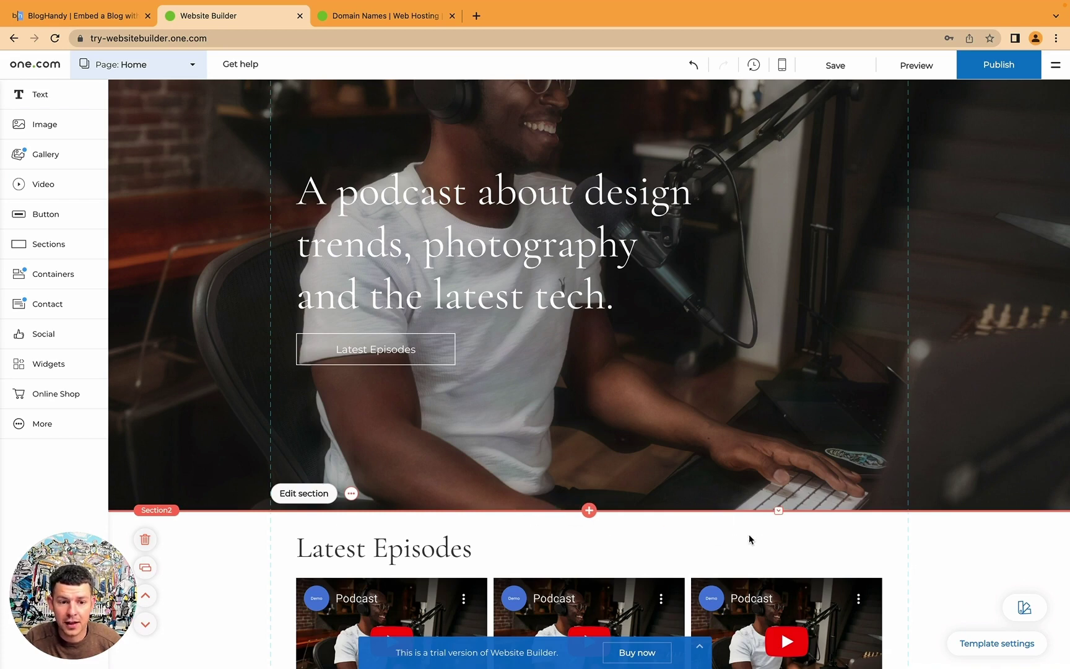
- Add a blank section directly below the hero banner
left_click(587, 510)
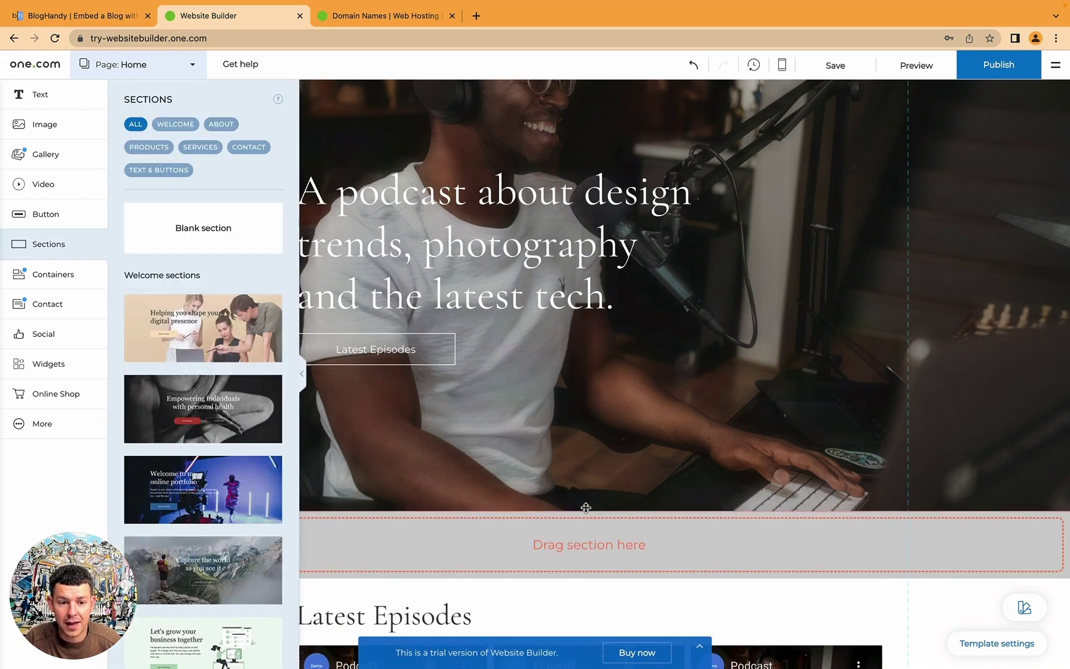
left_click(203, 231)
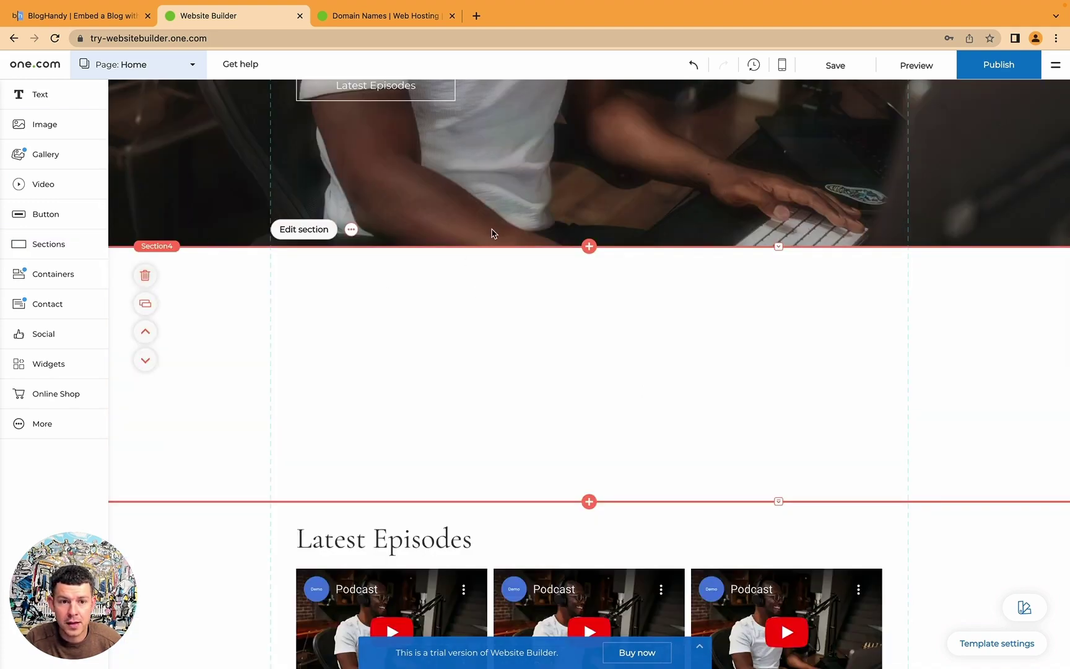
scroll(705, 361, "up", 6)
scroll(706, 361, "down", 10)
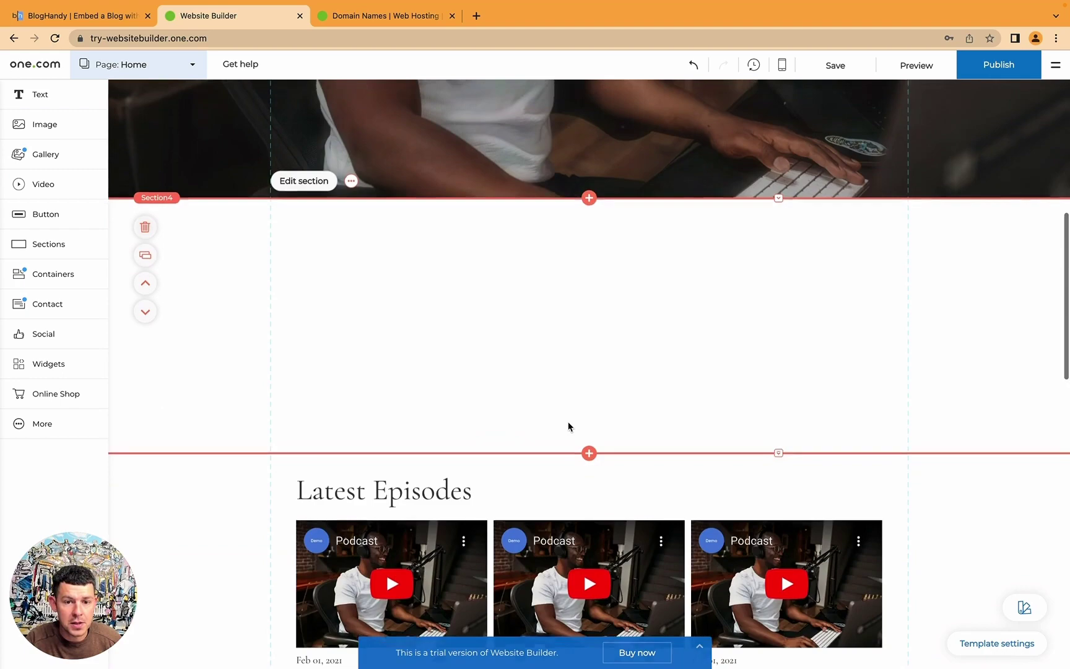
scroll(362, 584, "down", 5)
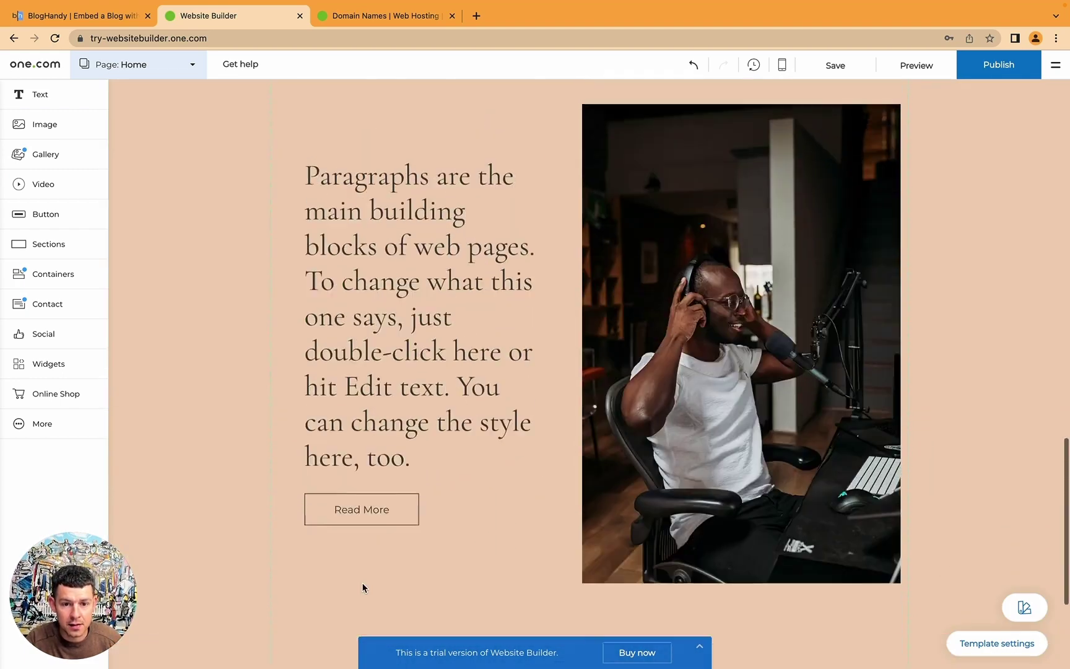
scroll(444, 413, "up", 10)
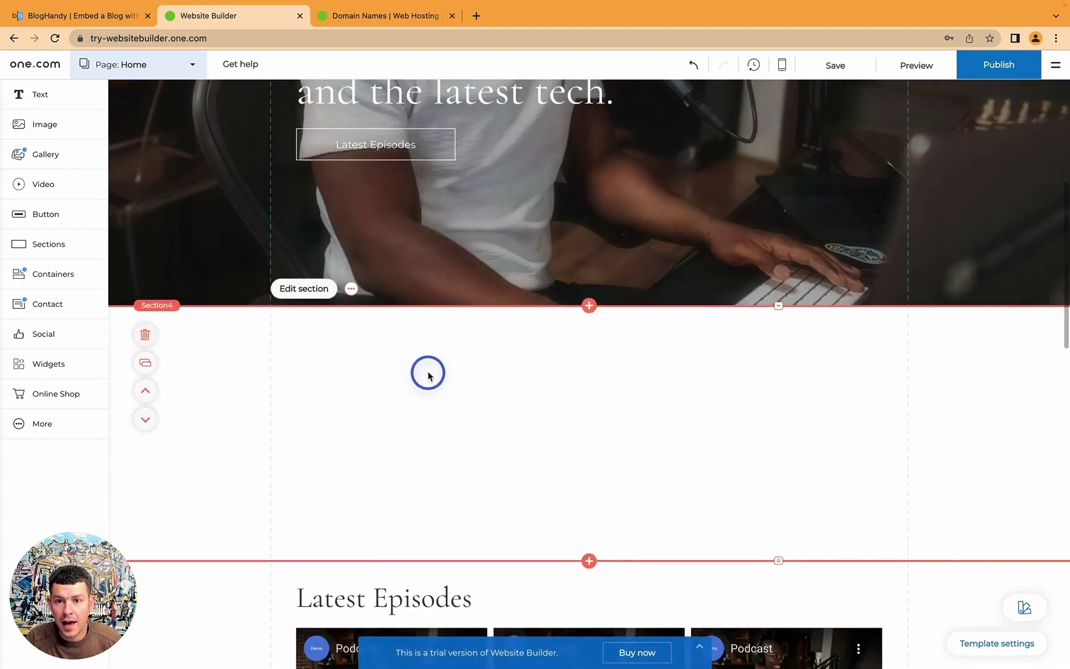
- Place a Heading 1 reading 'My Blog' in the new section, snapped to the left guide
left_click(66, 90)
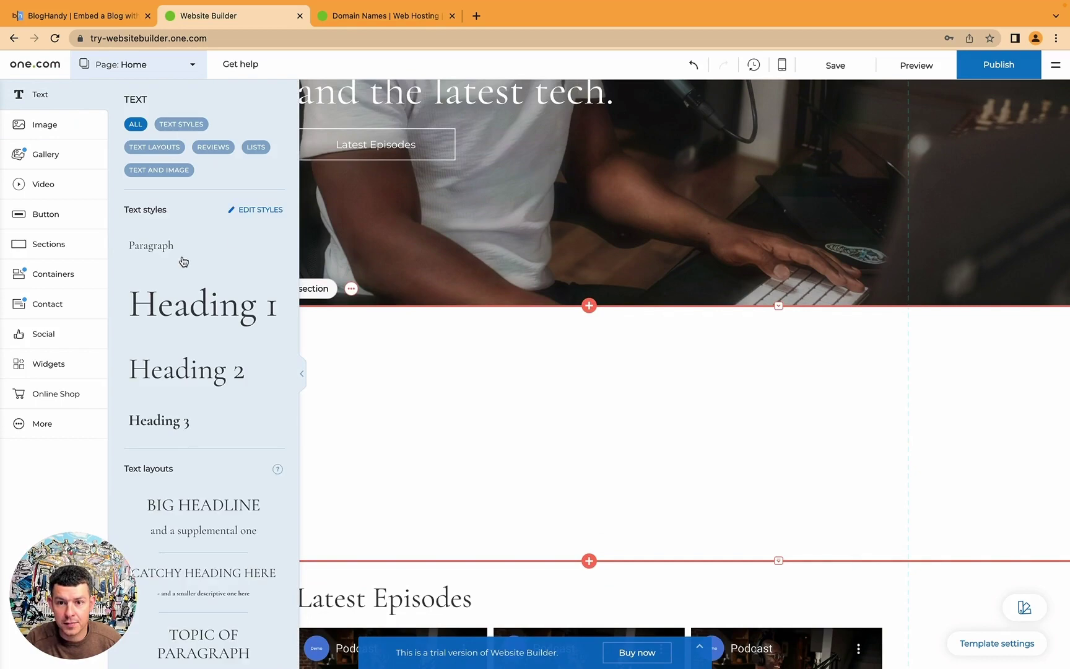
left_click_drag(187, 319, 465, 344)
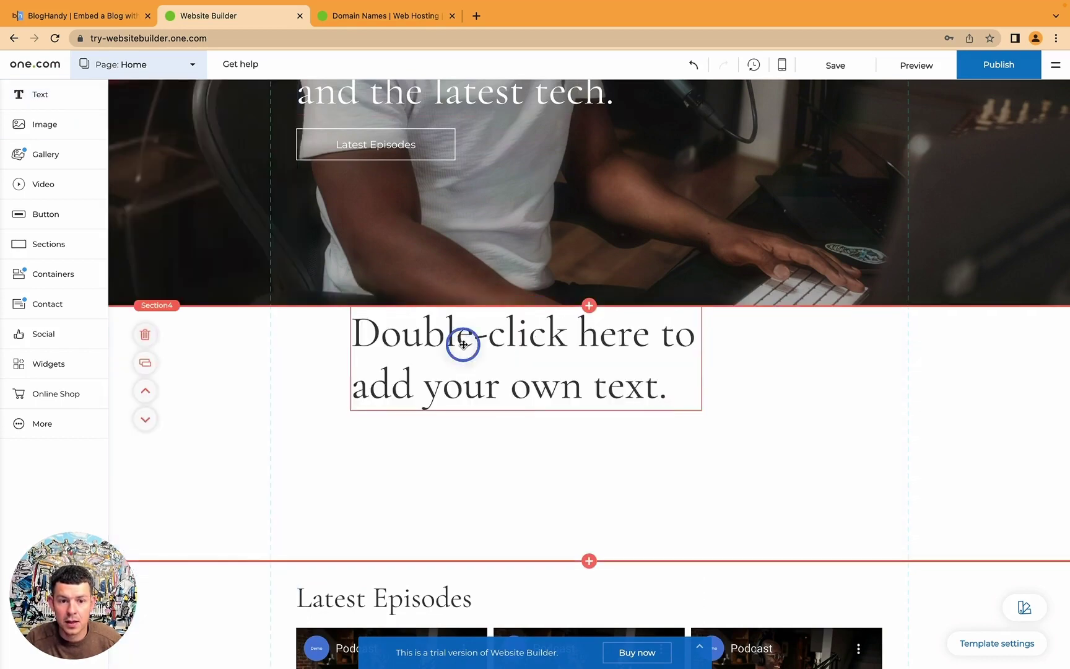
scroll(461, 346, "down", 1)
double_click(444, 289)
type("My Blog")
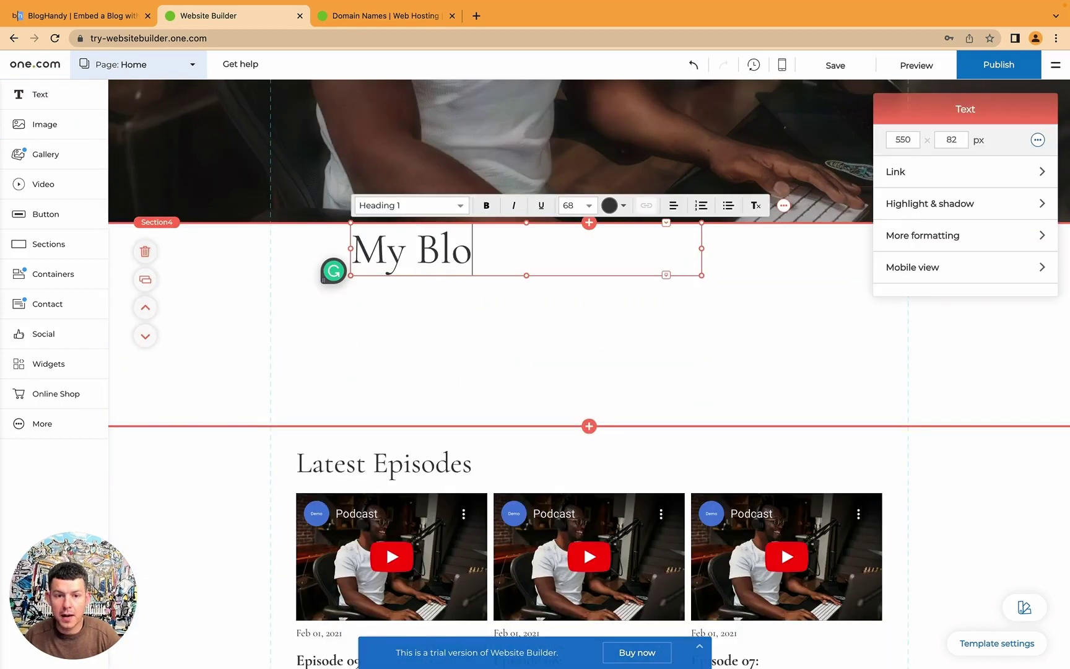
left_click(362, 335)
left_click_drag(464, 259, 410, 262)
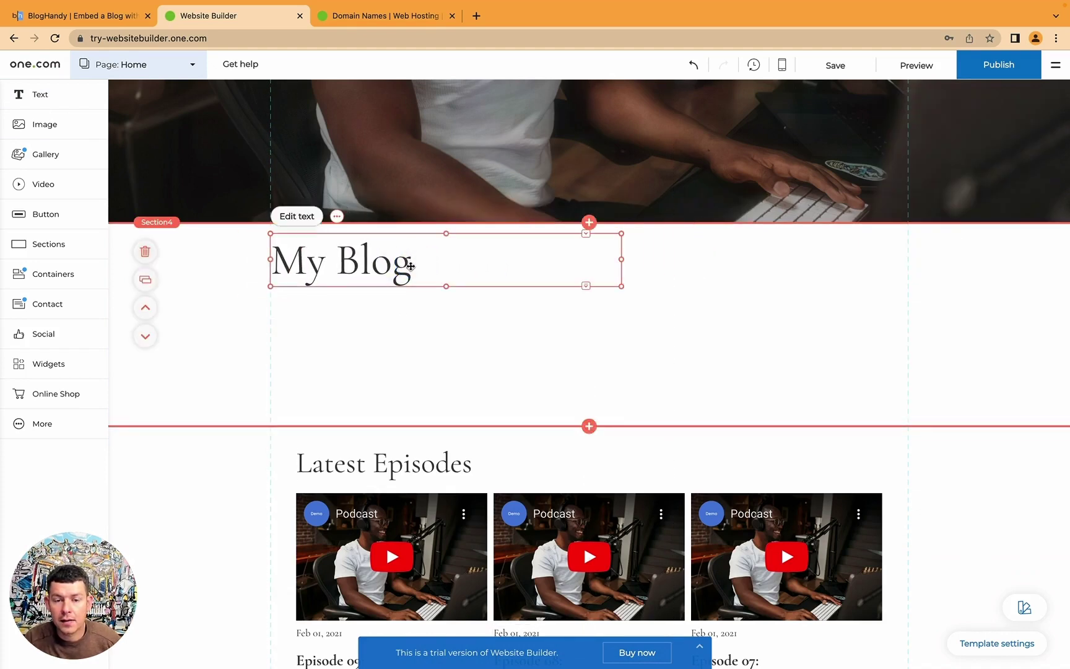
left_click(399, 319)
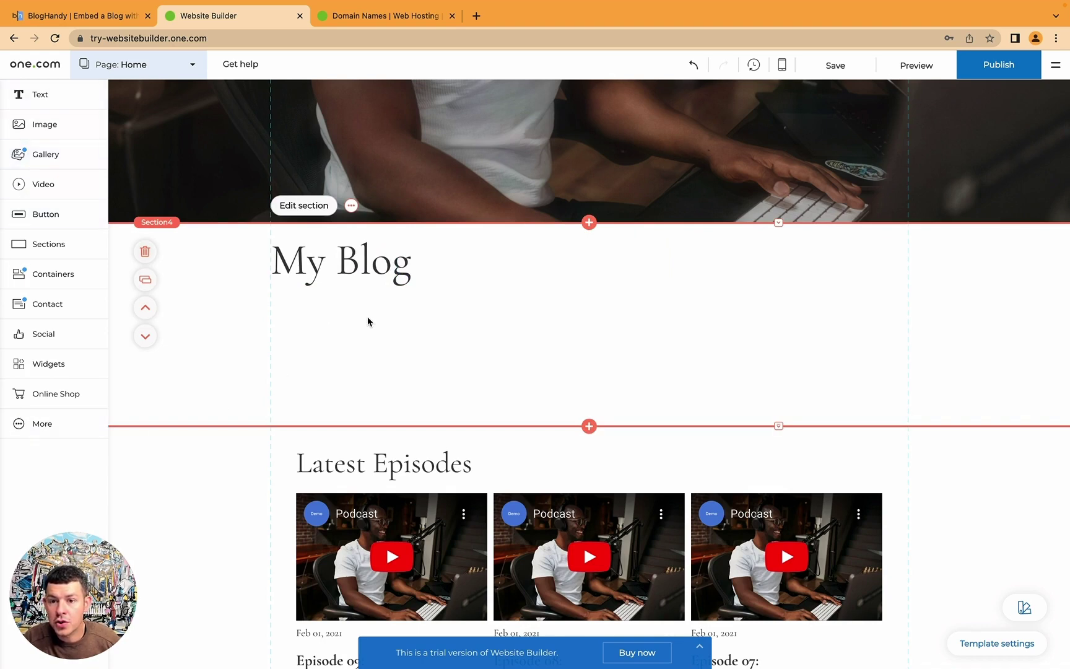
- Drop a Code widget under the My Blog heading and focus its empty Embed code field
left_click(63, 361)
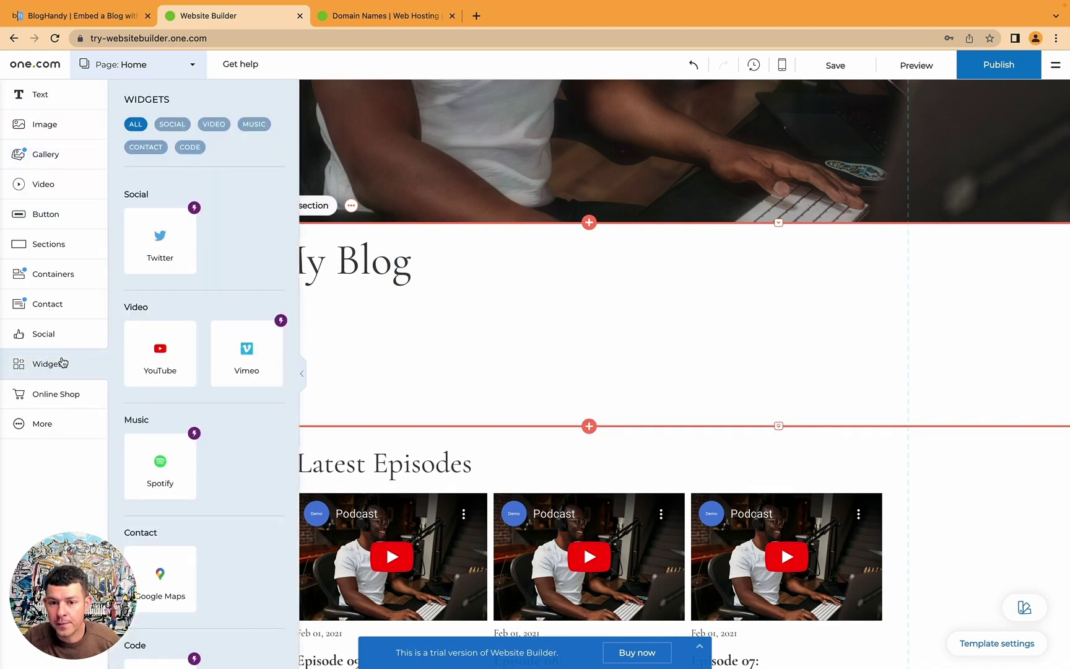
scroll(172, 372, "down", 2)
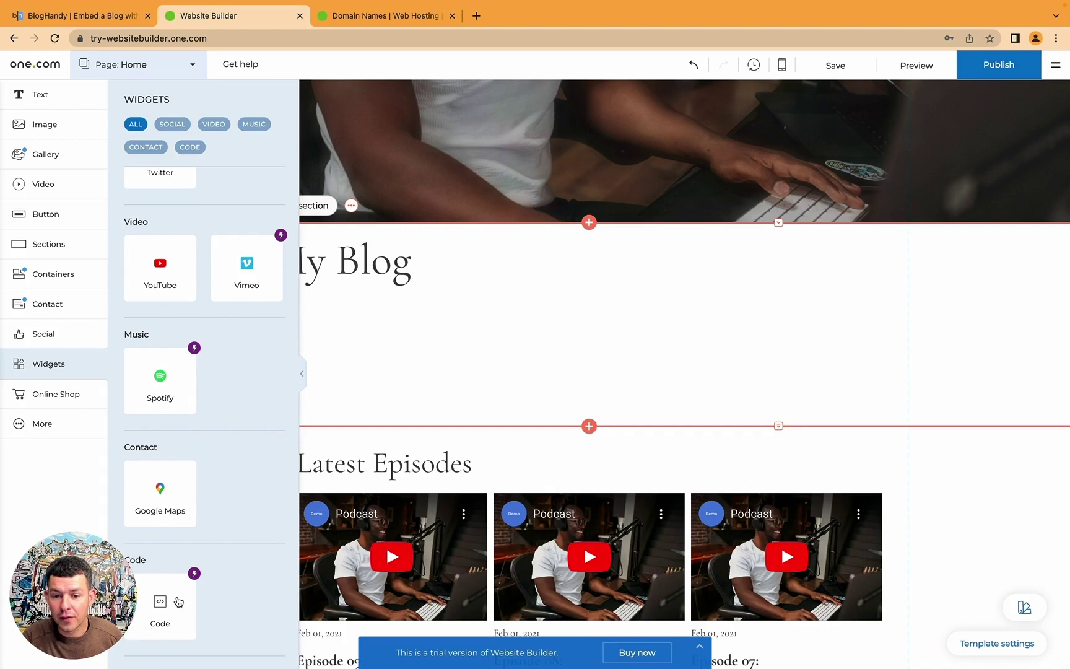
left_click_drag(179, 601, 354, 325)
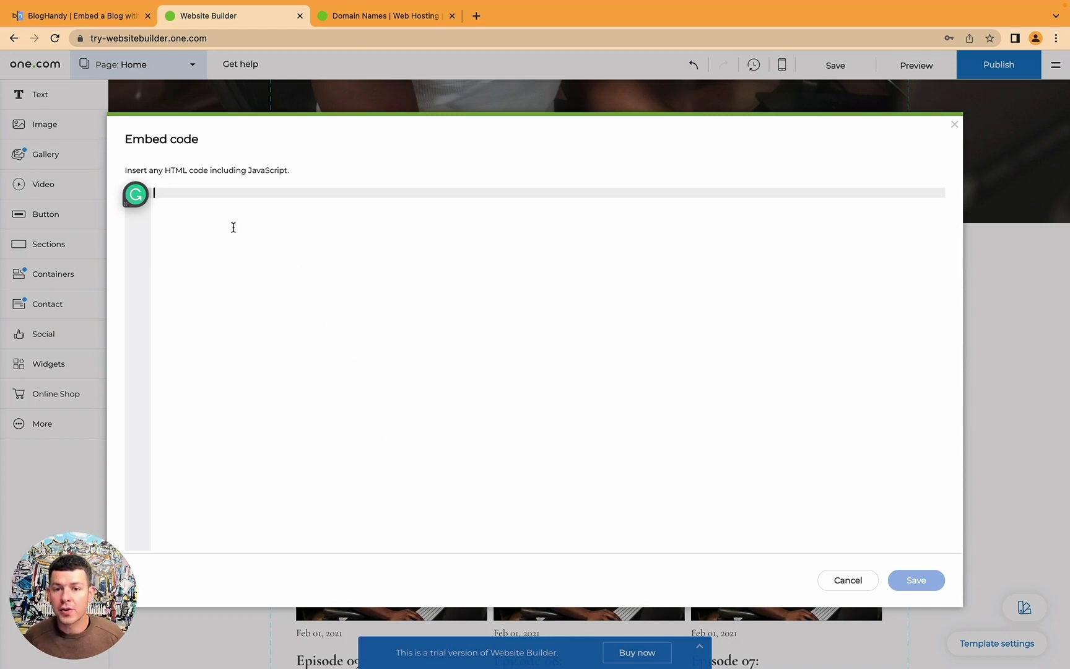
left_click(308, 250)
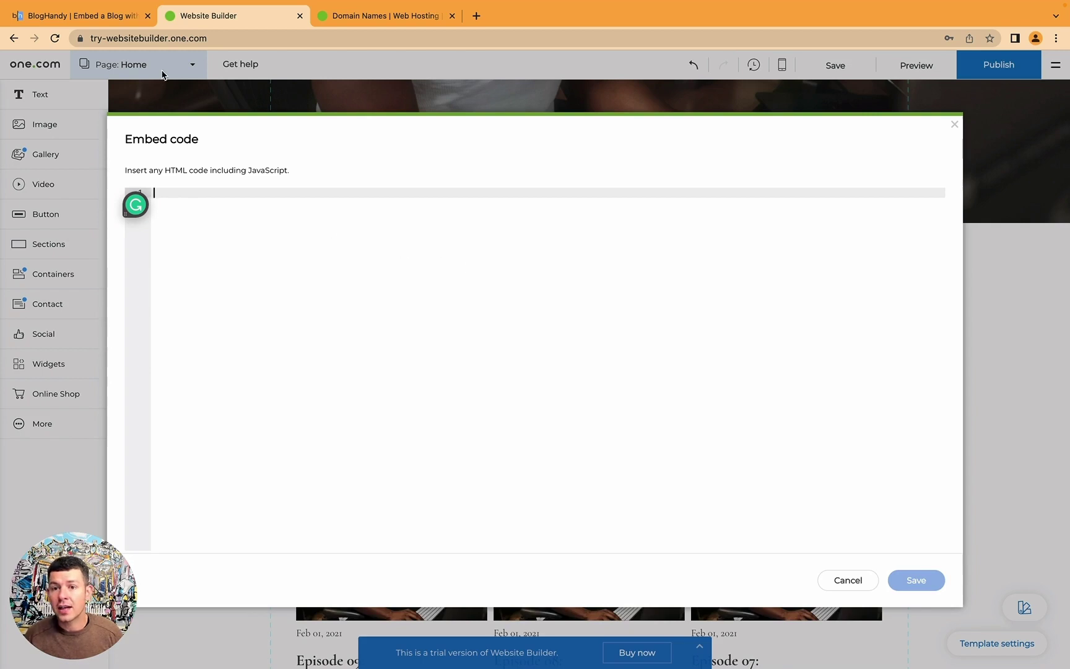
- Copy BlogHandy's Step 1 script snippet and paste it into the Code widget's Embed code
left_click(99, 14)
left_click(706, 75)
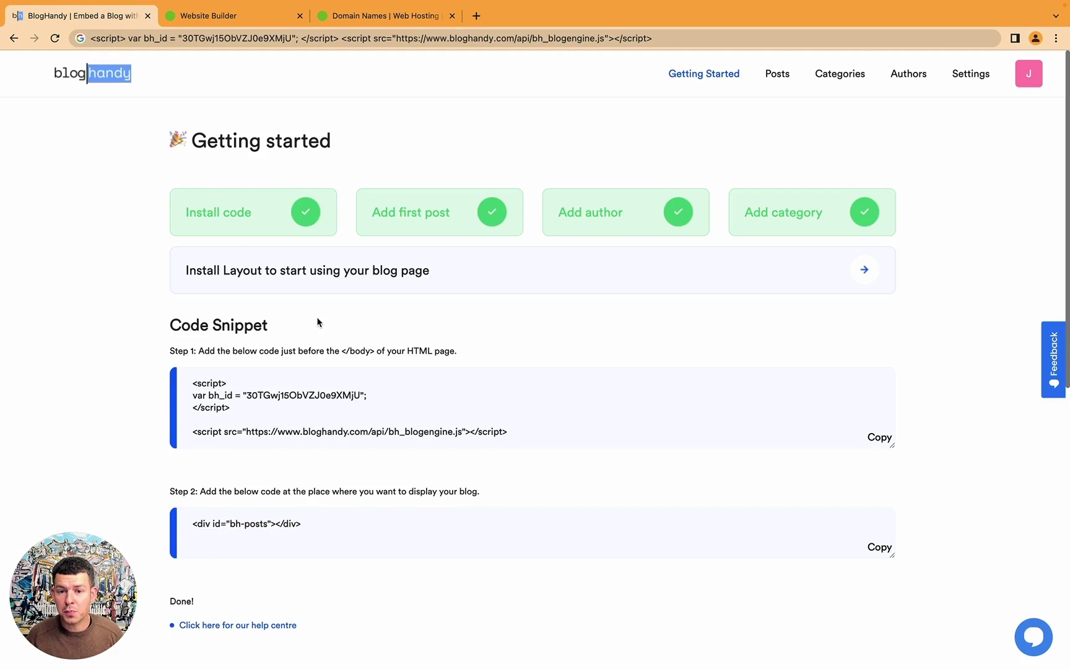
left_click_drag(167, 329, 273, 329)
left_click(273, 329)
left_click(192, 375)
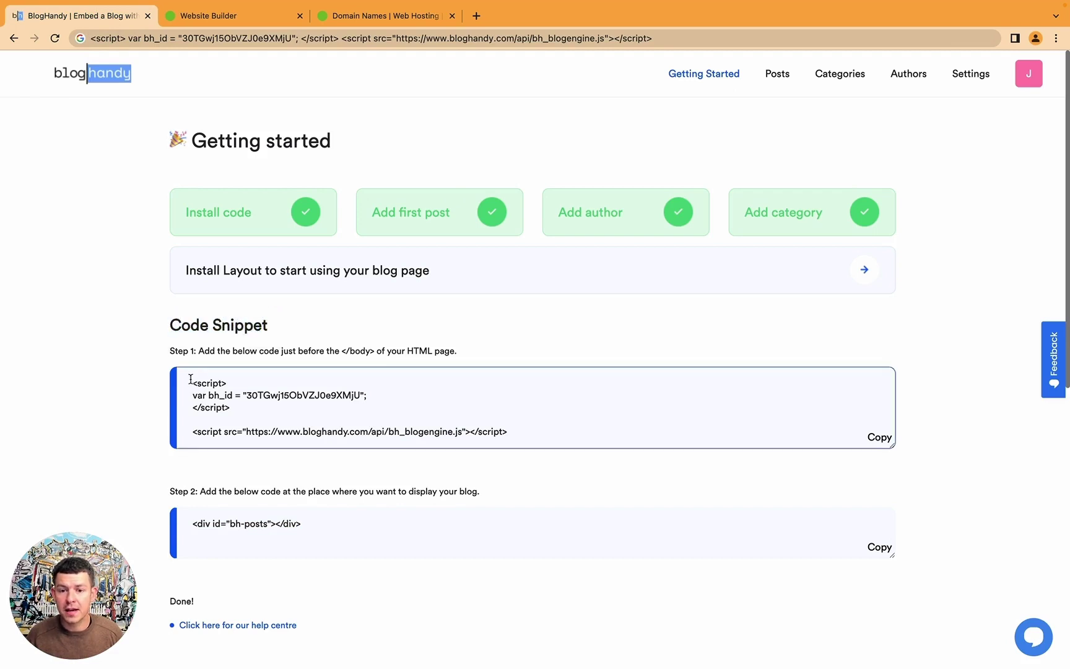
left_click(879, 437)
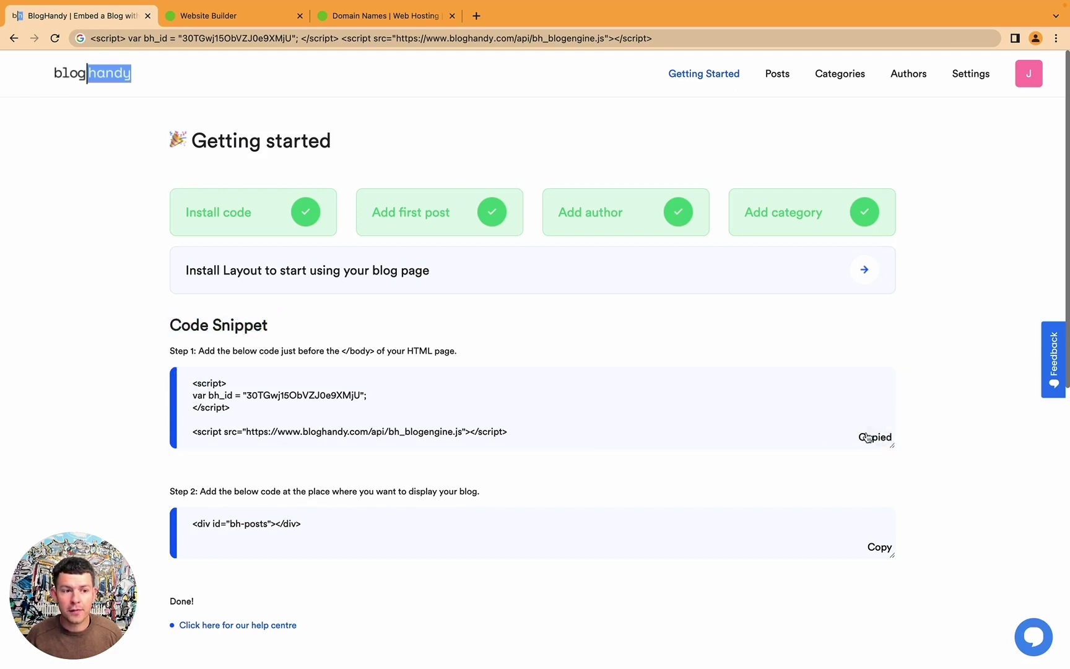
left_click(239, 18)
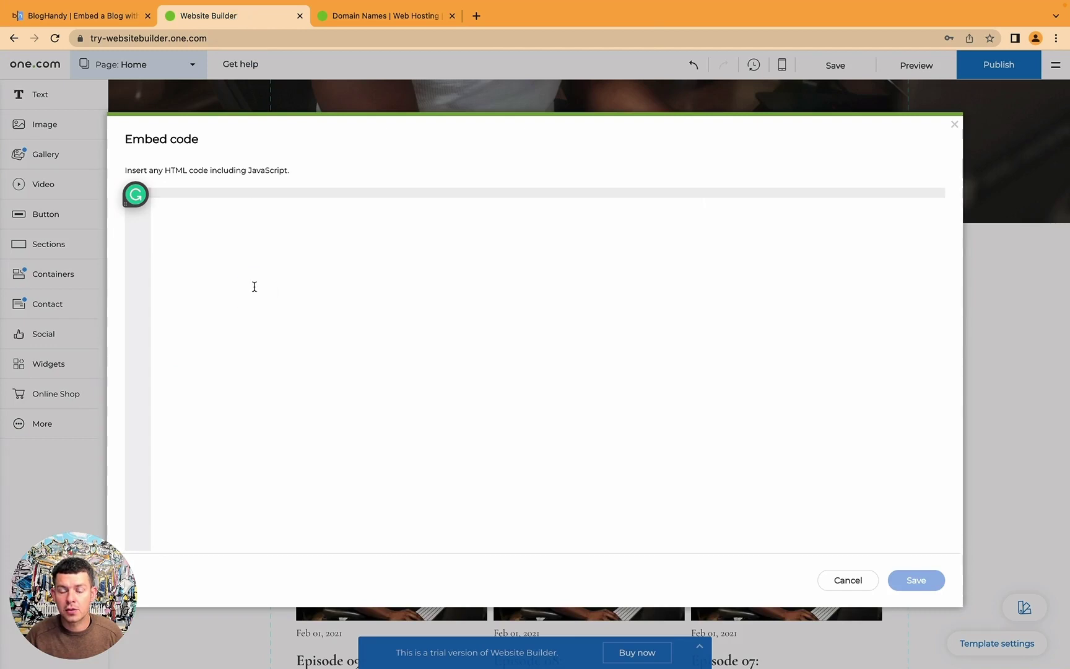
key("super+v")
key("Return")
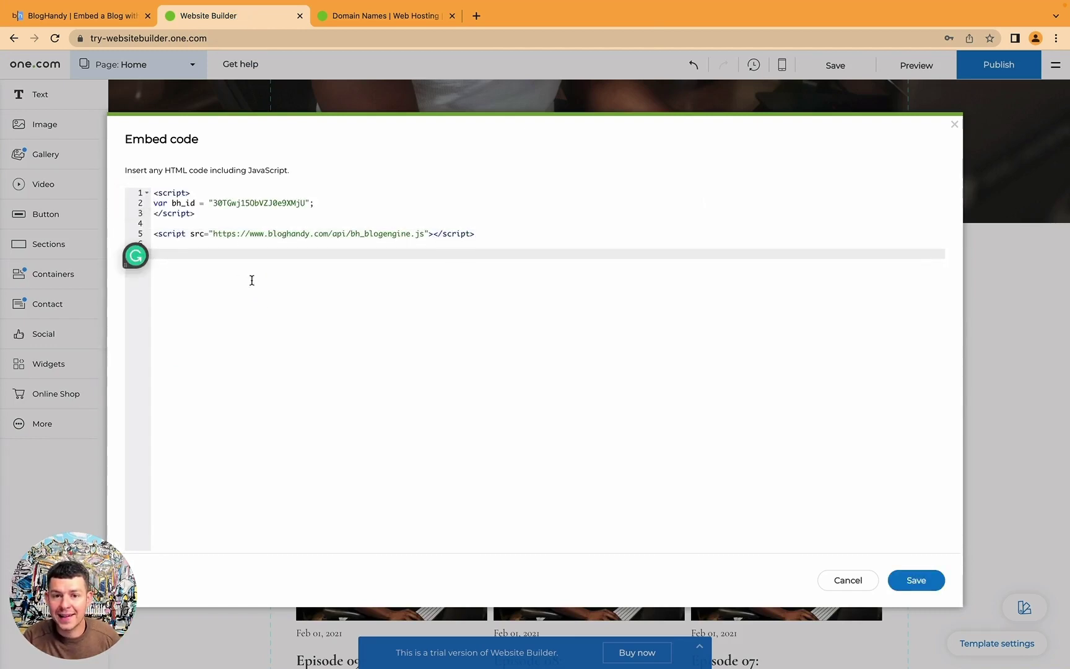
- Copy the Step 2 bh-posts div snippet, paste it below the script, and save the embed code
left_click(92, 17)
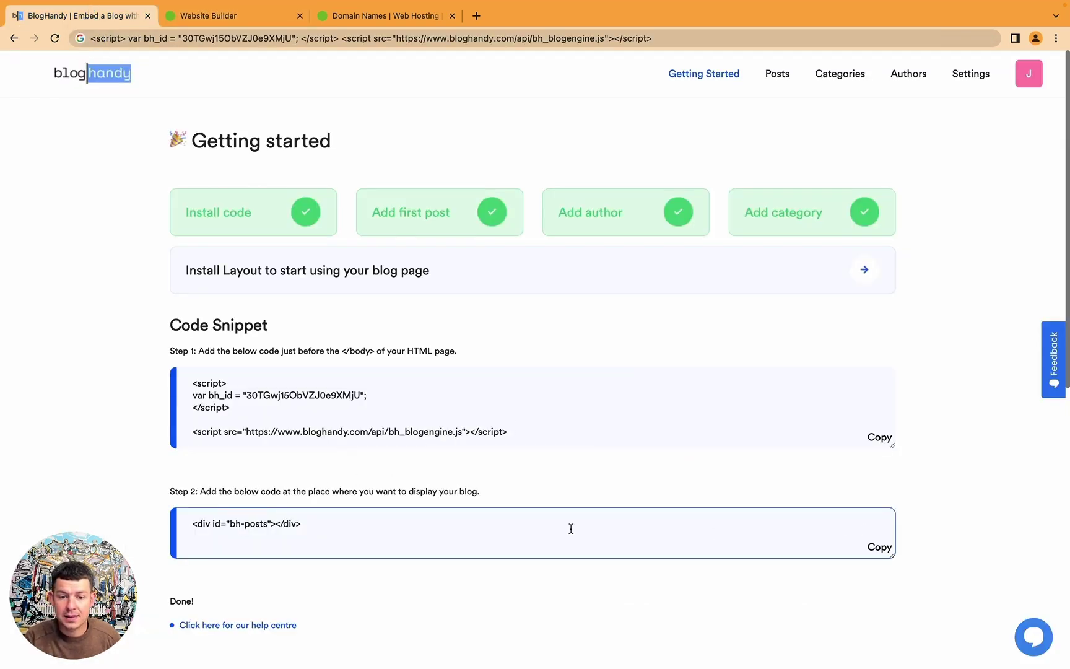
left_click(879, 546)
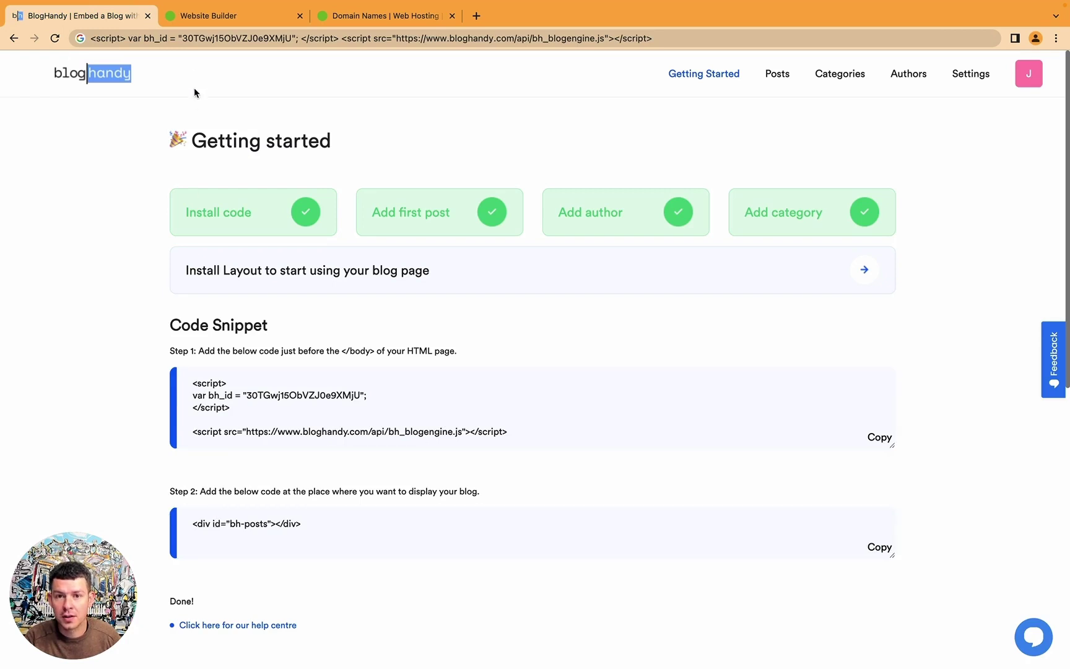
left_click(210, 15)
key("super+v")
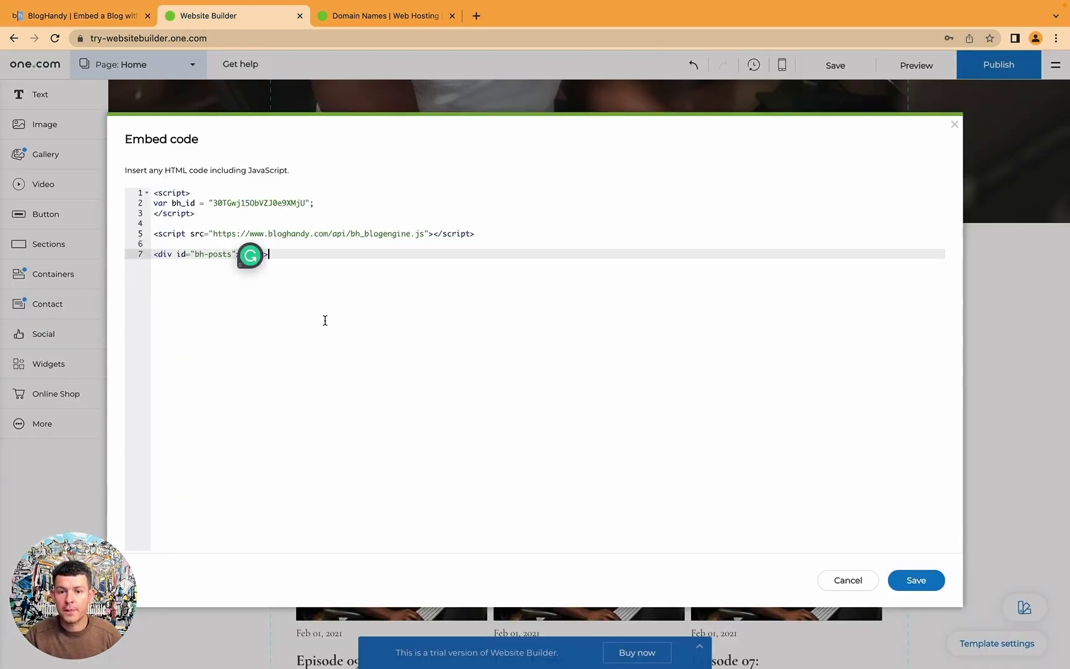
left_click(915, 580)
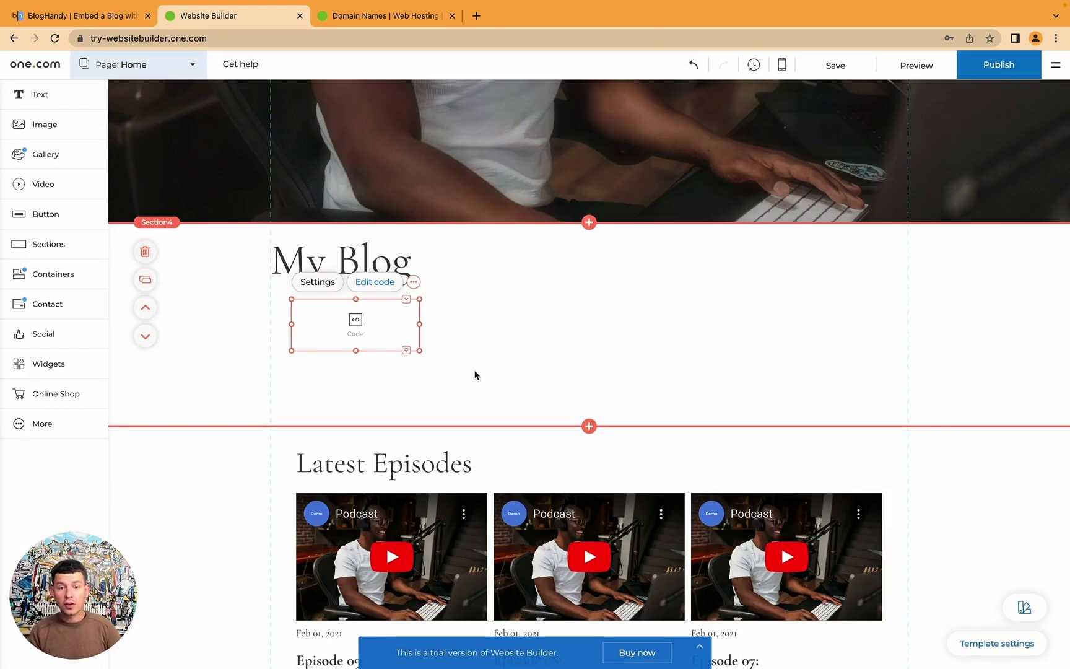
- Nudge and slightly widen the Code element, then preview the narrow embedded blog under My Blog
mouse_move(336, 318)
left_mouse_down()
mouse_move(328, 313)
mouse_move(328, 324)
left_mouse_up()
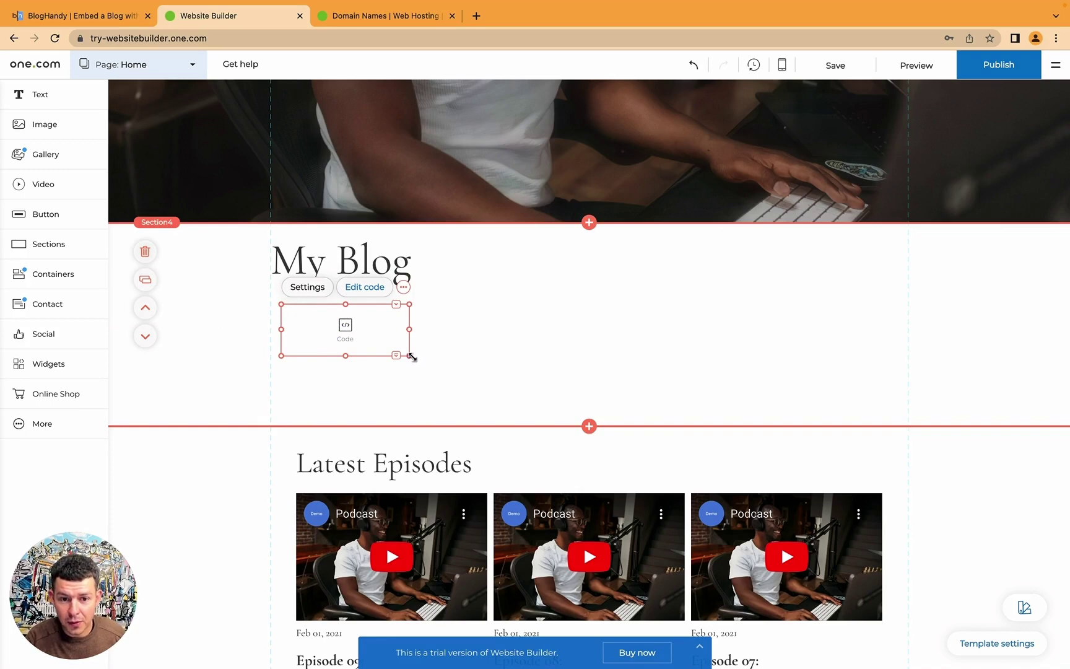
left_click_drag(412, 356, 452, 358)
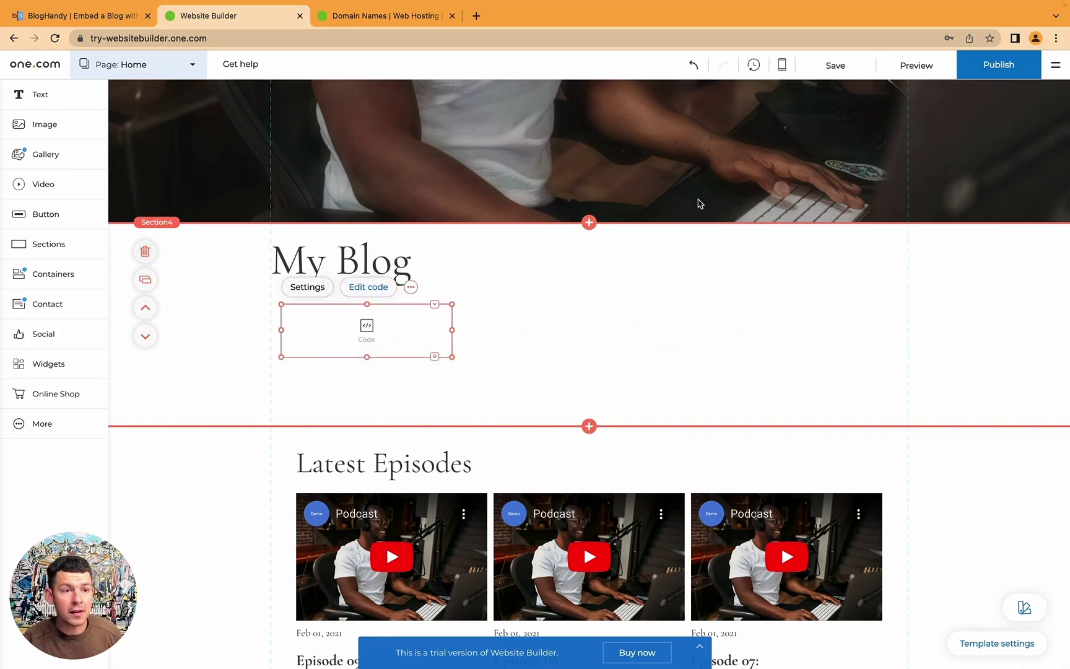
left_click(916, 66)
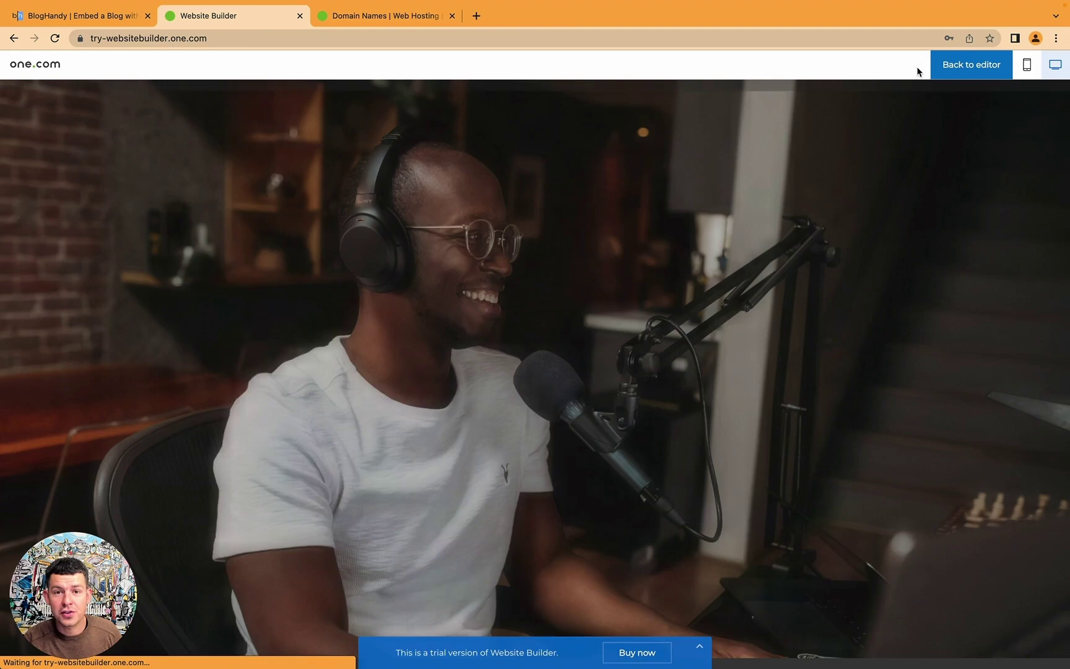
scroll(435, 311, "down", 8)
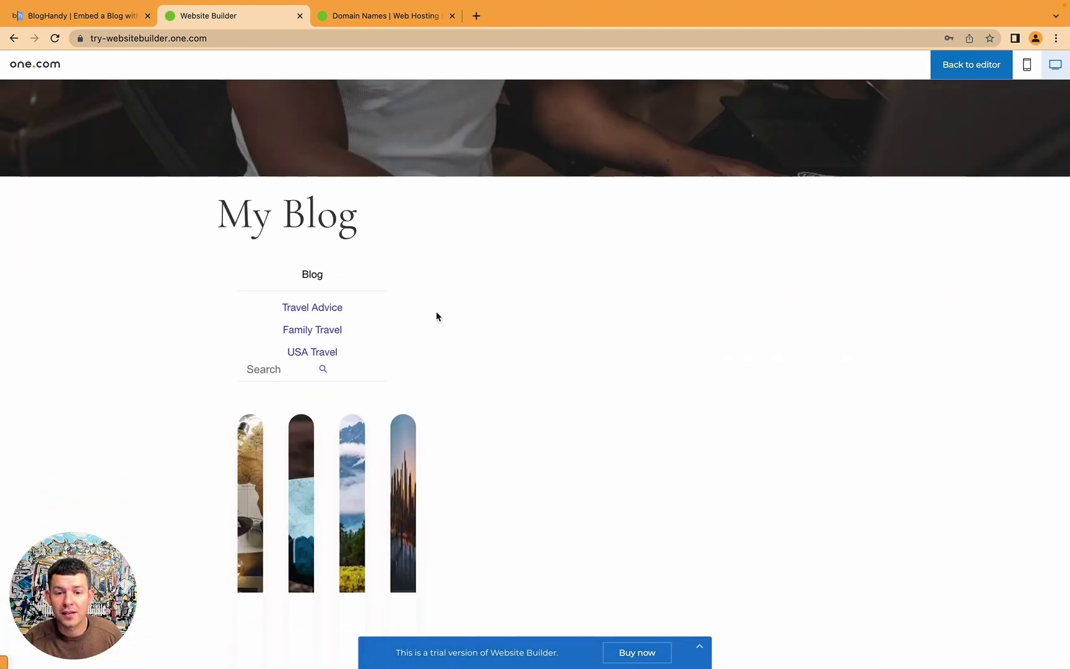
scroll(321, 398, "down", 3)
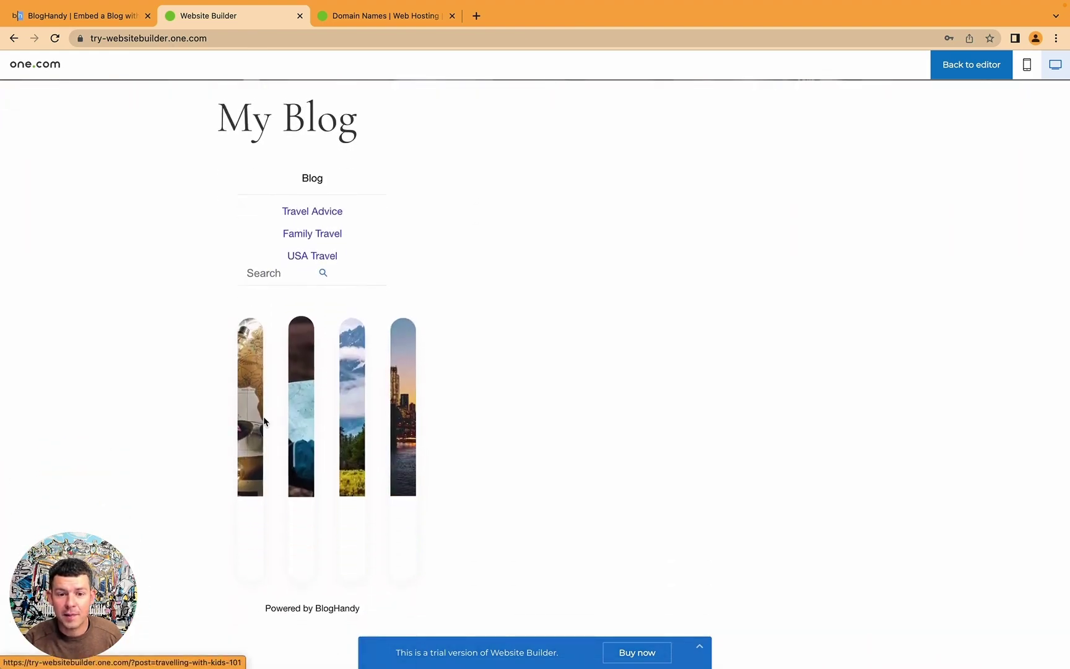
left_click_drag(679, 387, 231, 340)
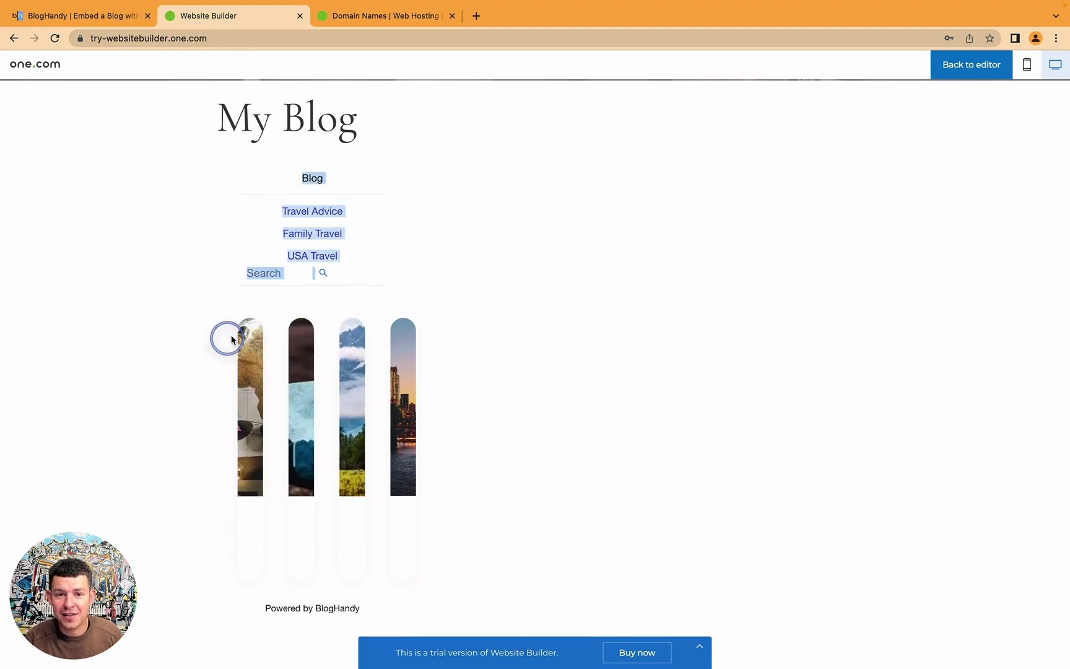
left_click(111, 18)
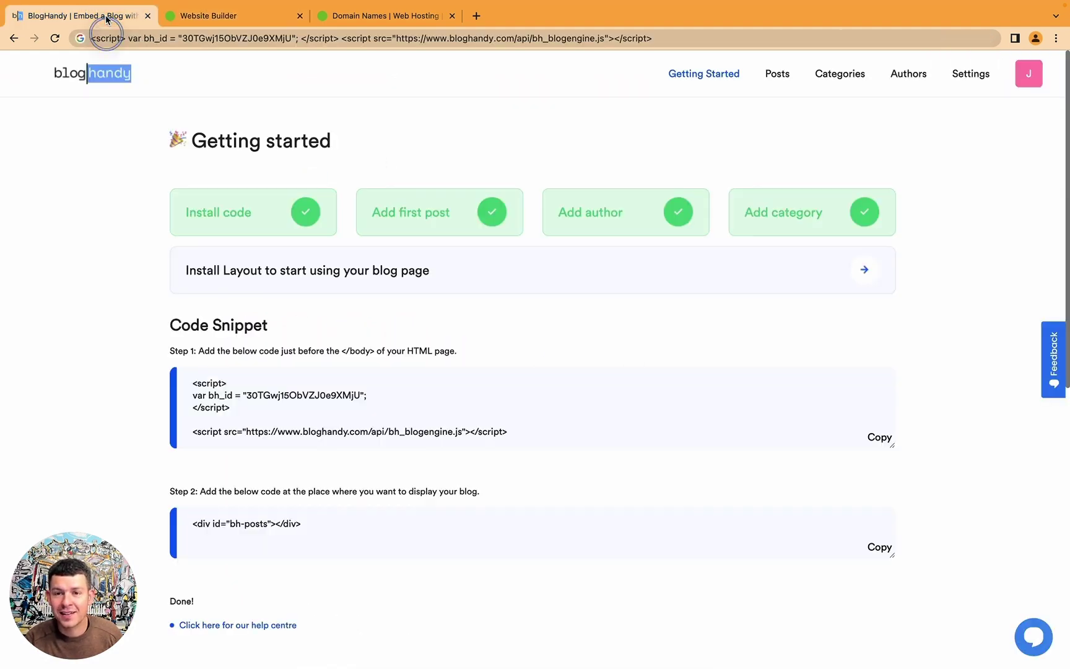
left_click(399, 15)
- Back in the editor, align the Code widget left and stretch it to W: 1000
left_click(223, 16)
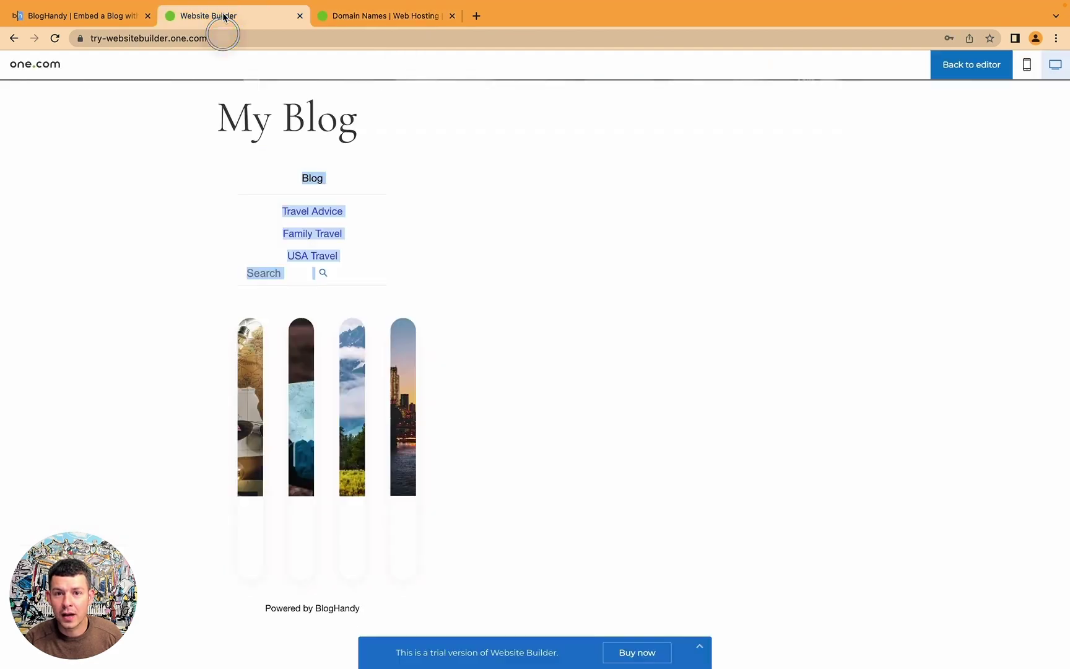
left_click(963, 67)
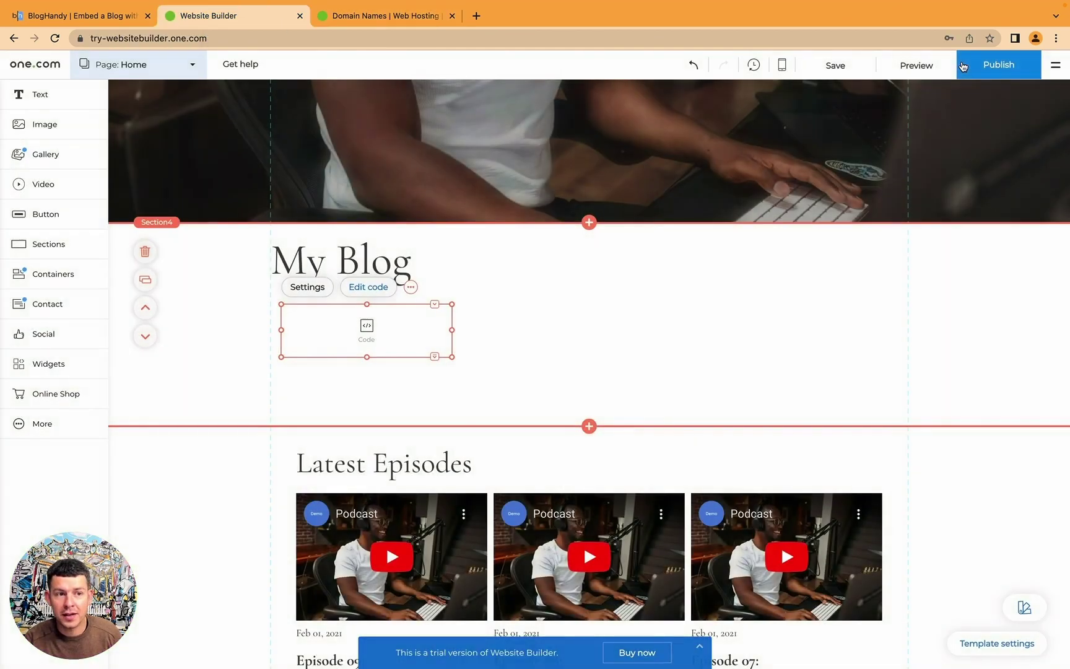
left_click_drag(281, 329, 270, 328)
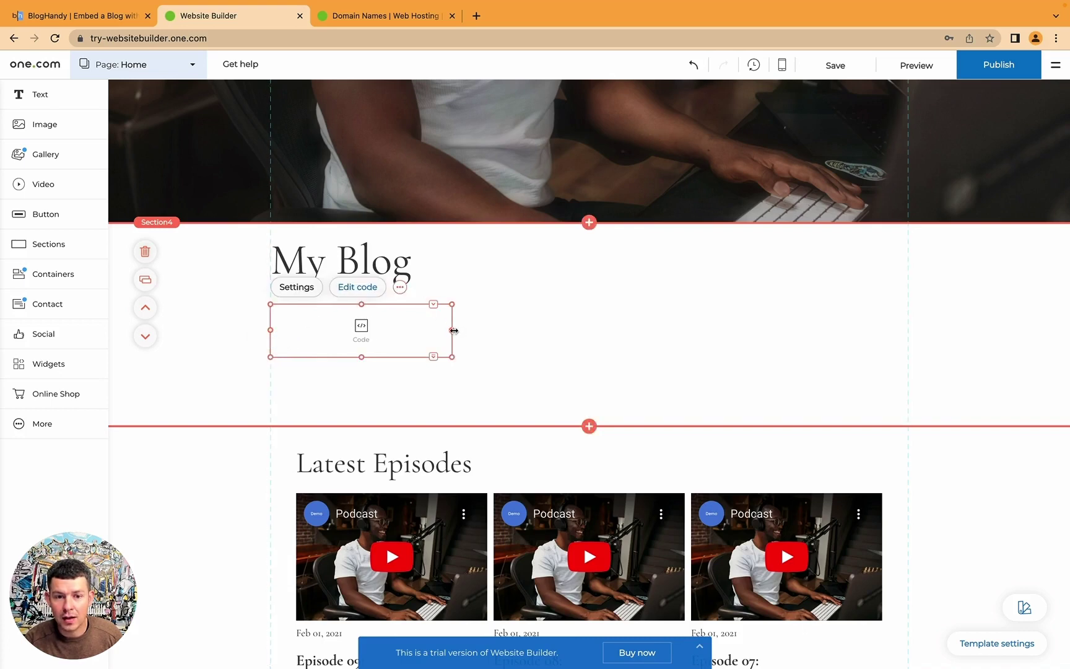
left_click_drag(454, 330, 907, 318)
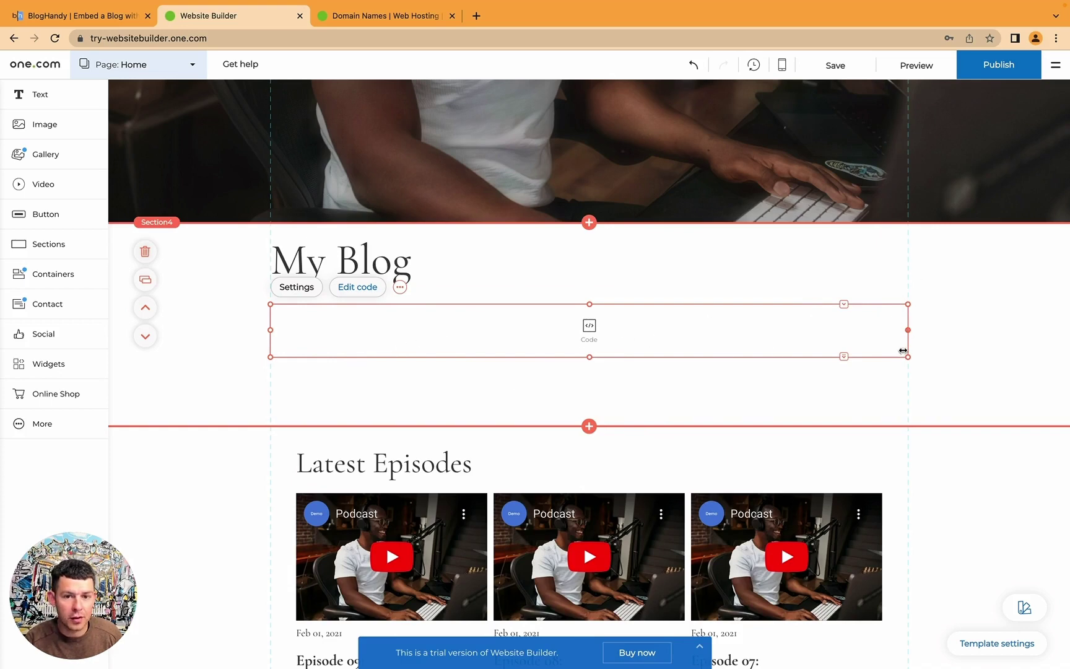
left_click(921, 69)
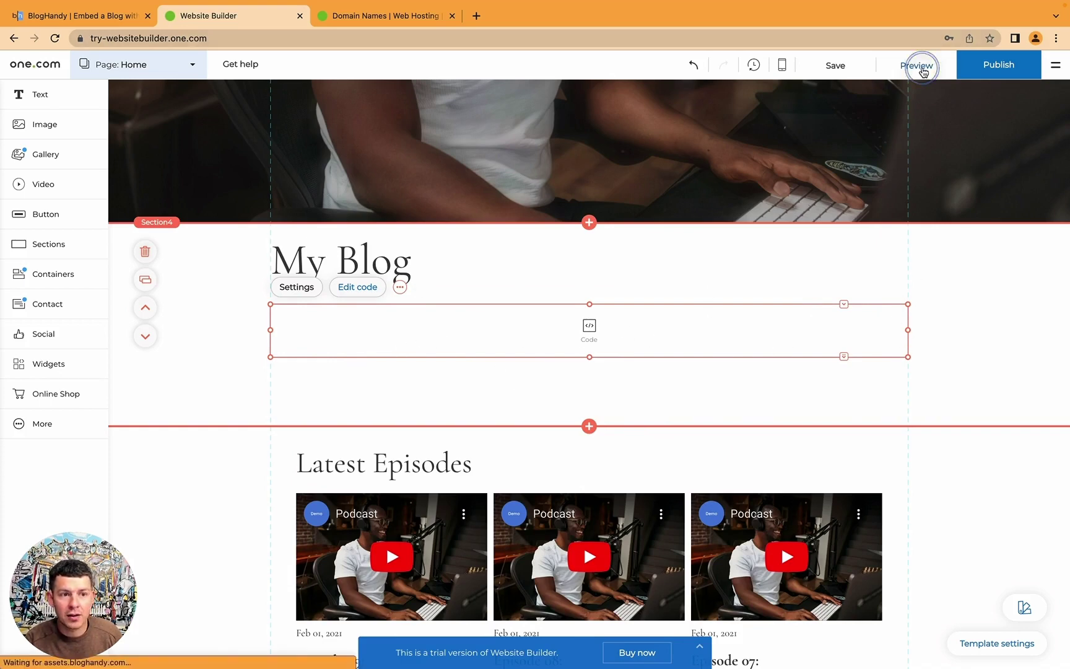
scroll(561, 298, "down", 8)
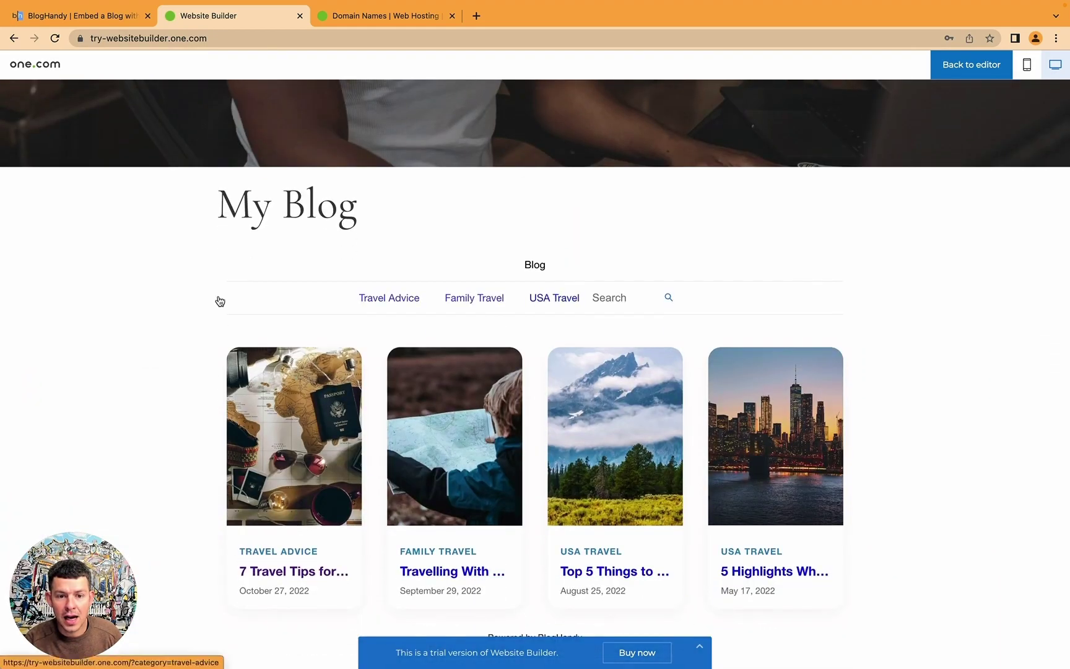
scroll(132, 311, "down", 2)
scroll(131, 311, "up", 2)
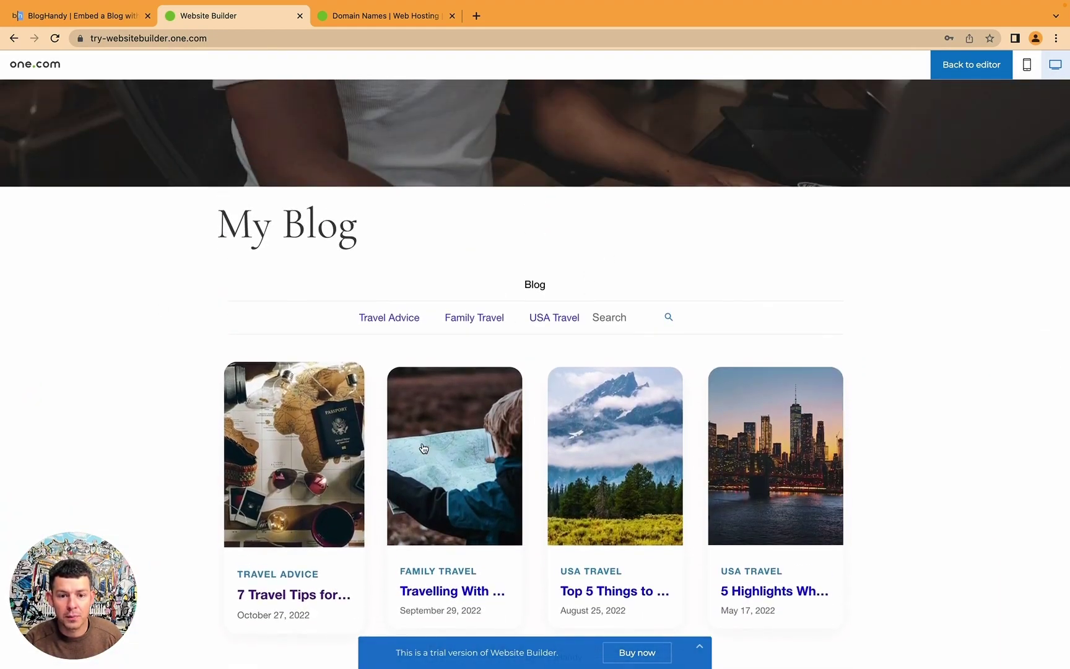
left_click_drag(253, 229, 312, 231)
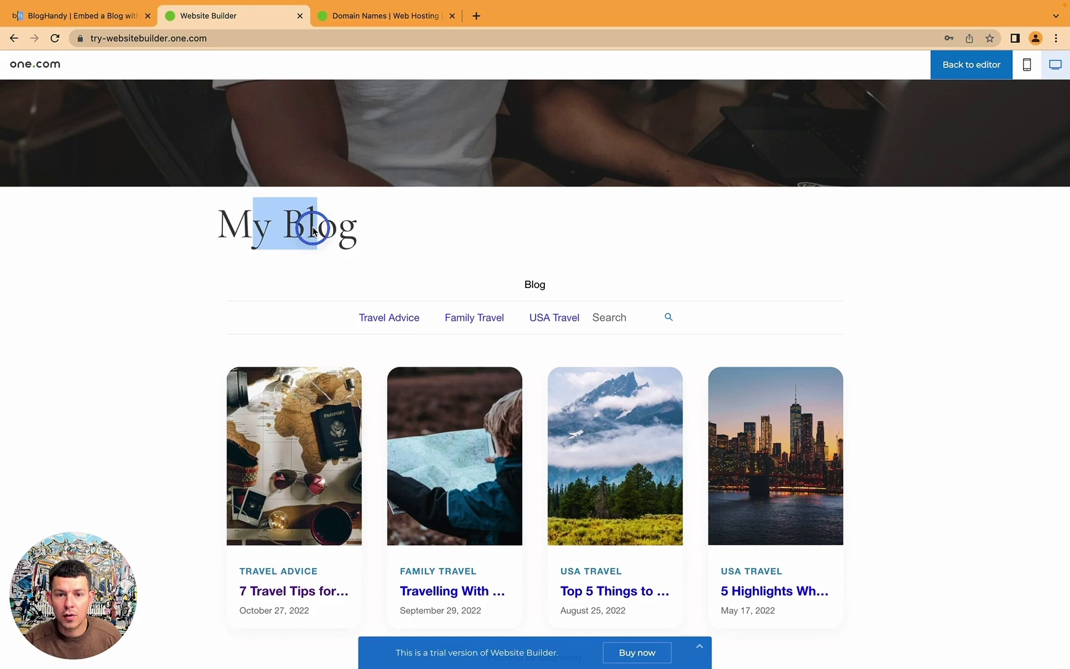
left_click_drag(505, 287, 579, 287)
left_click(580, 290)
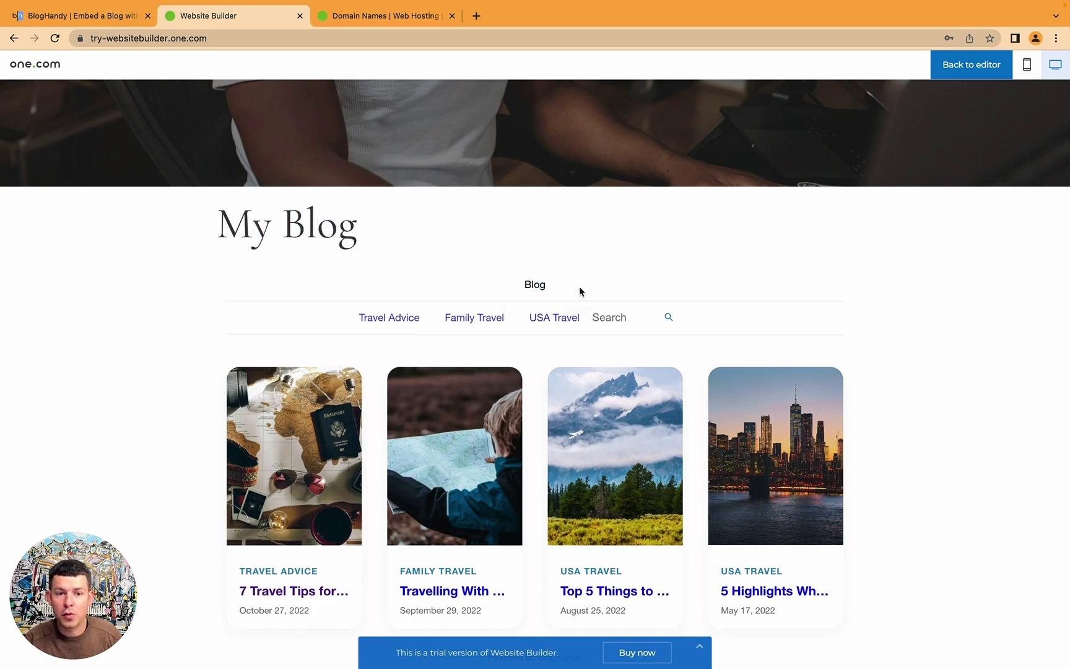
left_click(99, 24)
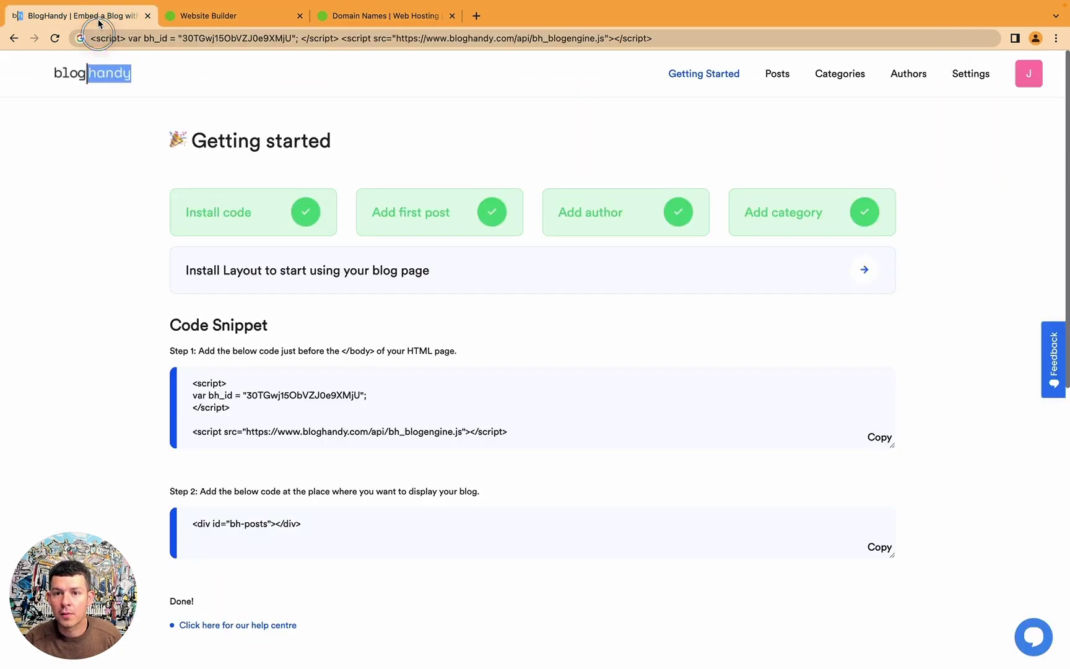
left_click(206, 28)
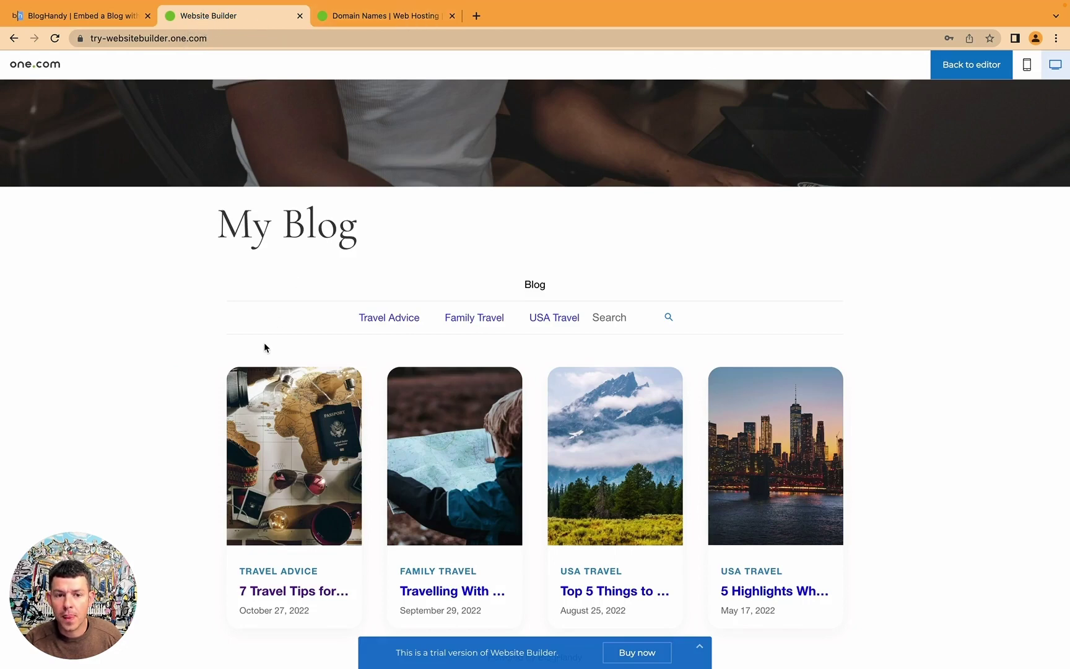
scroll(264, 345, "up", 3)
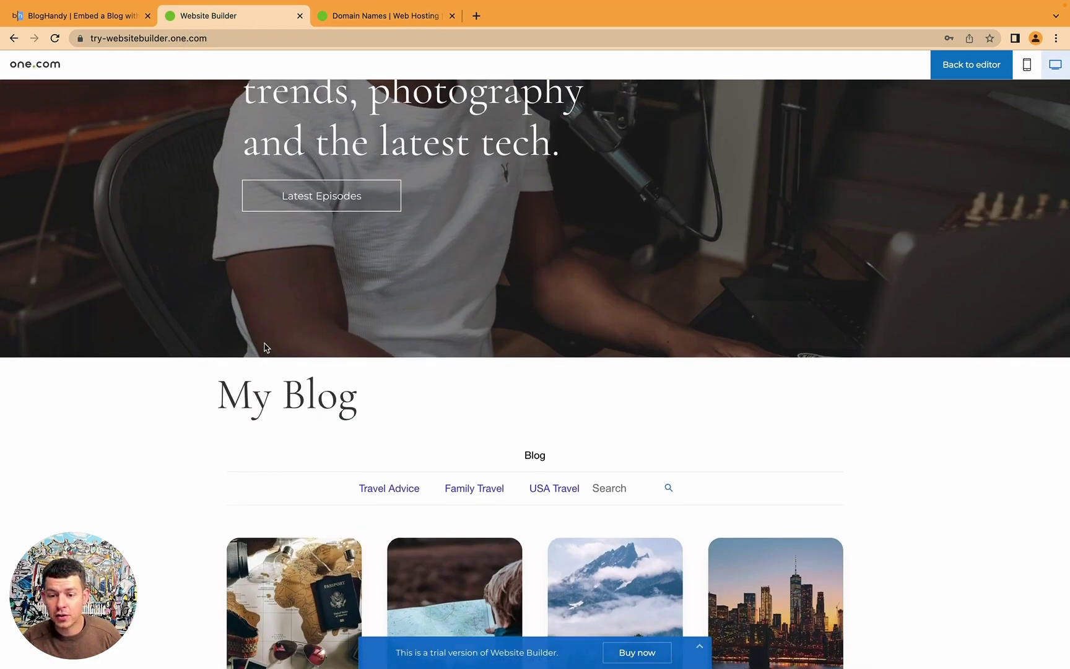
left_click(972, 63)
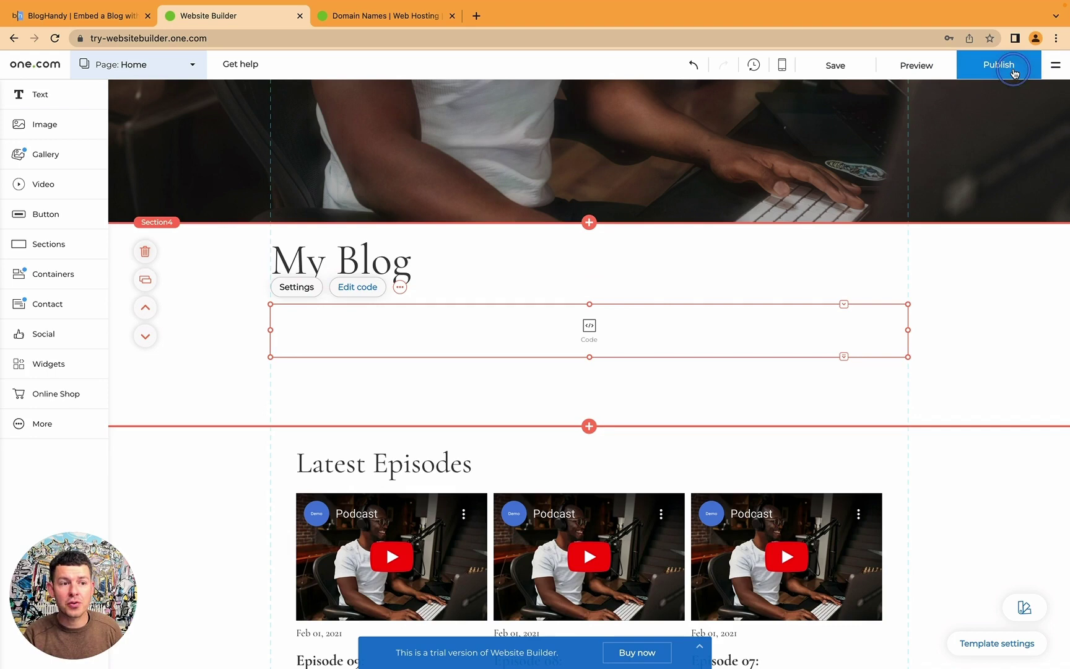
left_click(1012, 72)
left_click(1034, 97)
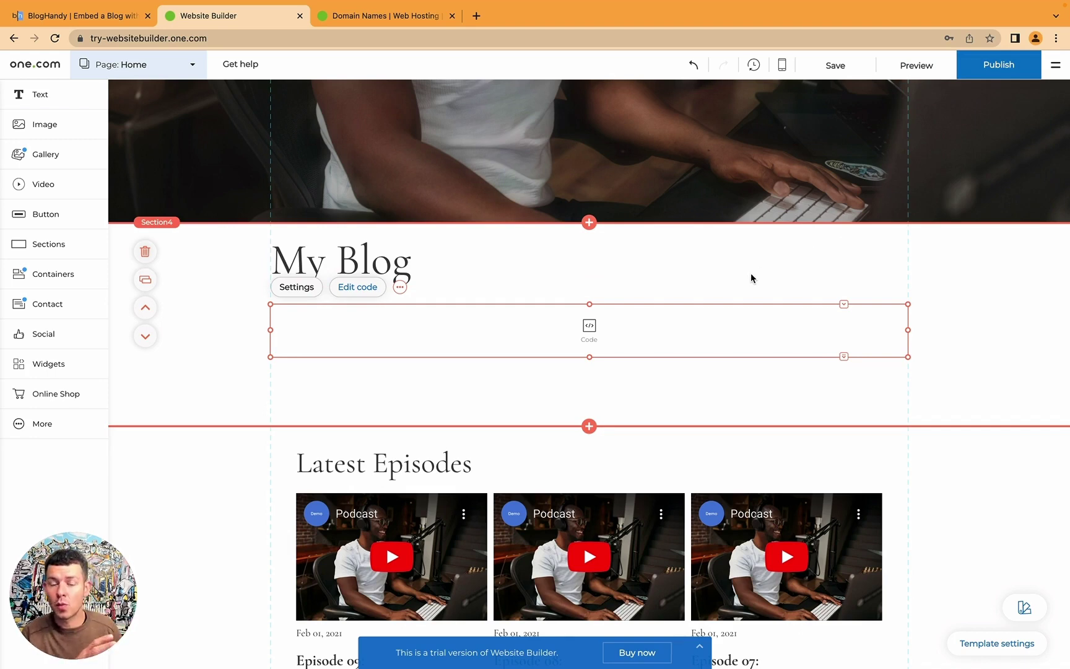
- Open BlogHandy's General settings and select the Blog URL still holding the tilda.ws address
left_click(114, 15)
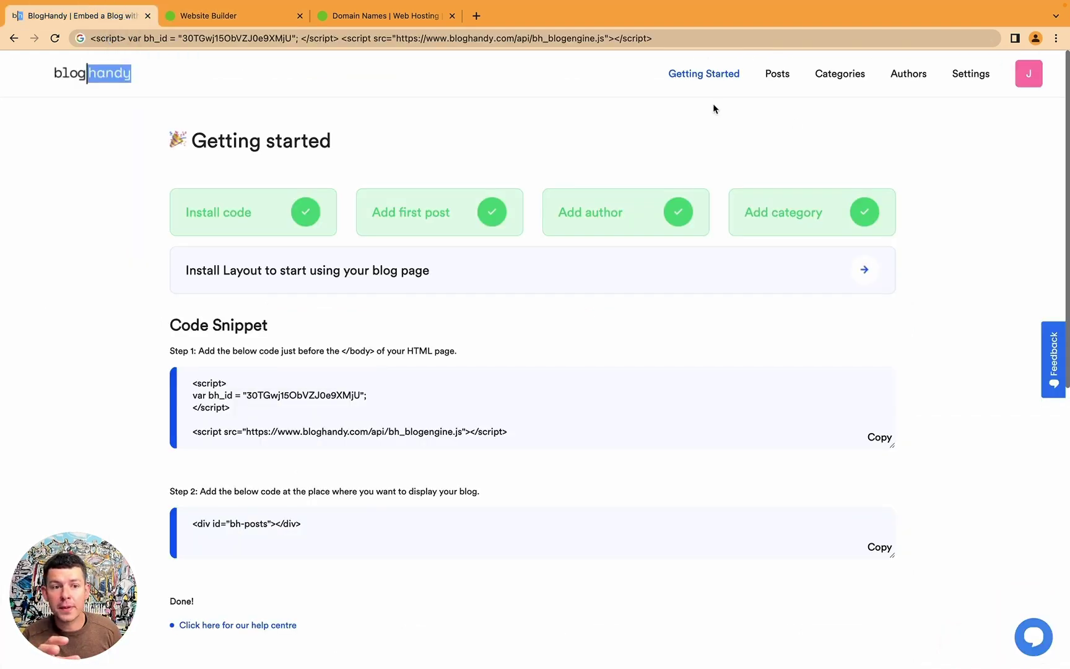
left_click(977, 82)
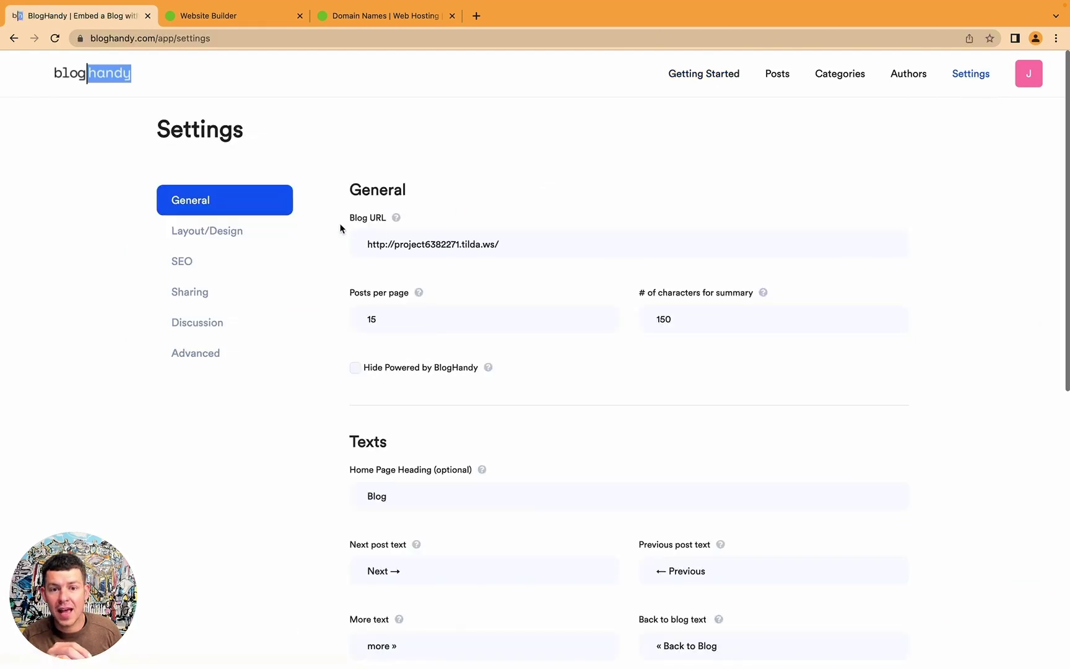
left_click_drag(351, 217, 432, 226)
triple_click(492, 241)
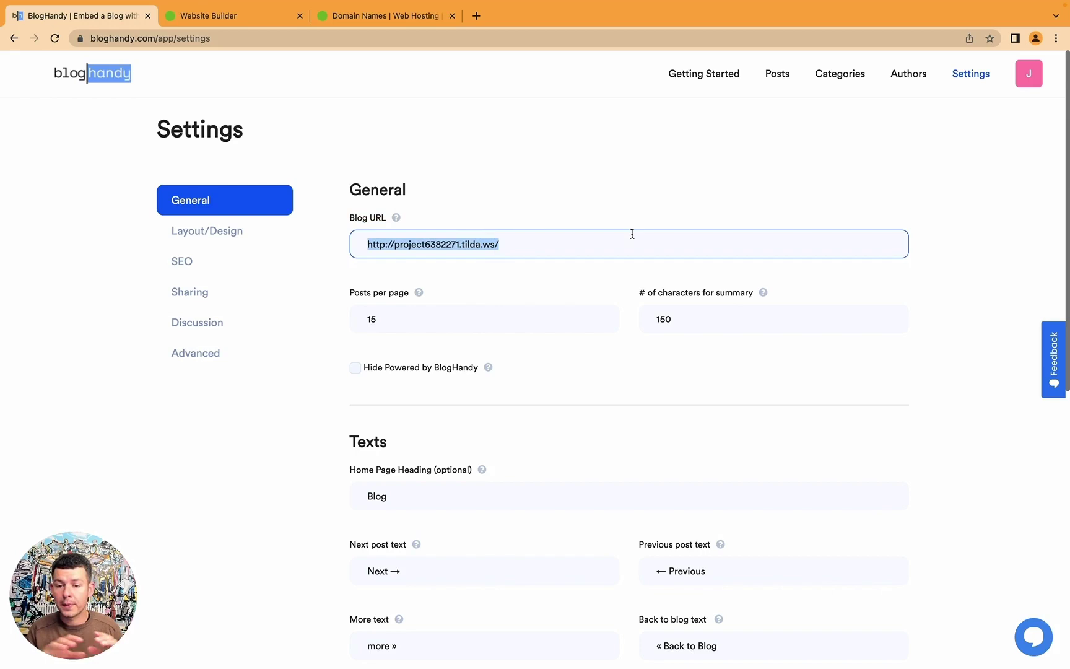
- Preview the home page and highlight the embedded blog's 'Blog' heading under My Blog
left_click(232, 16)
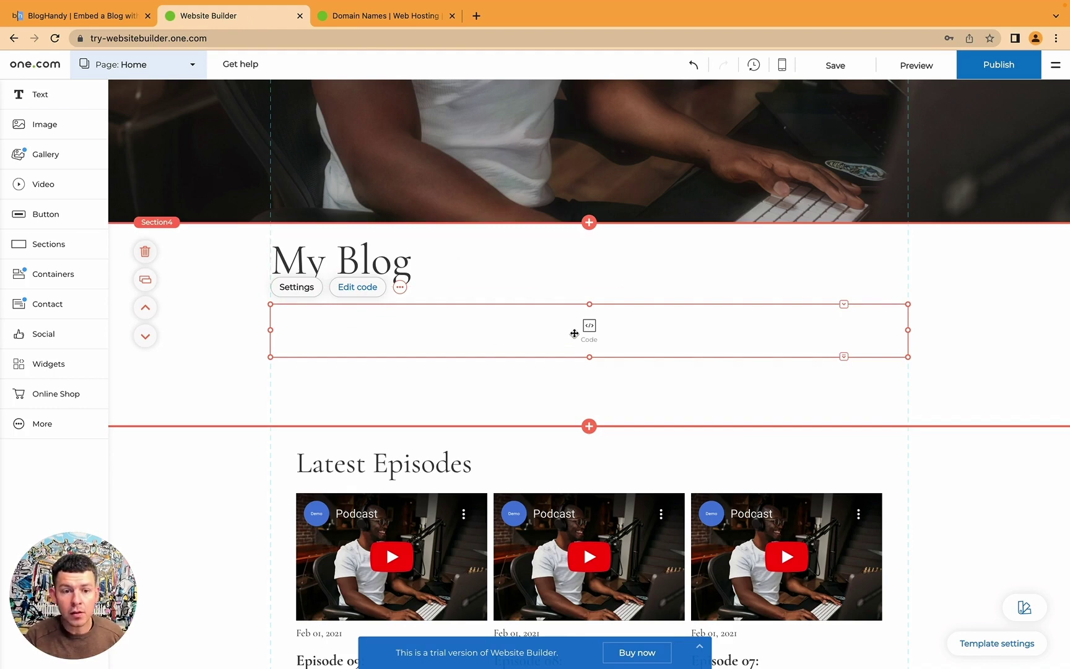
left_click(917, 66)
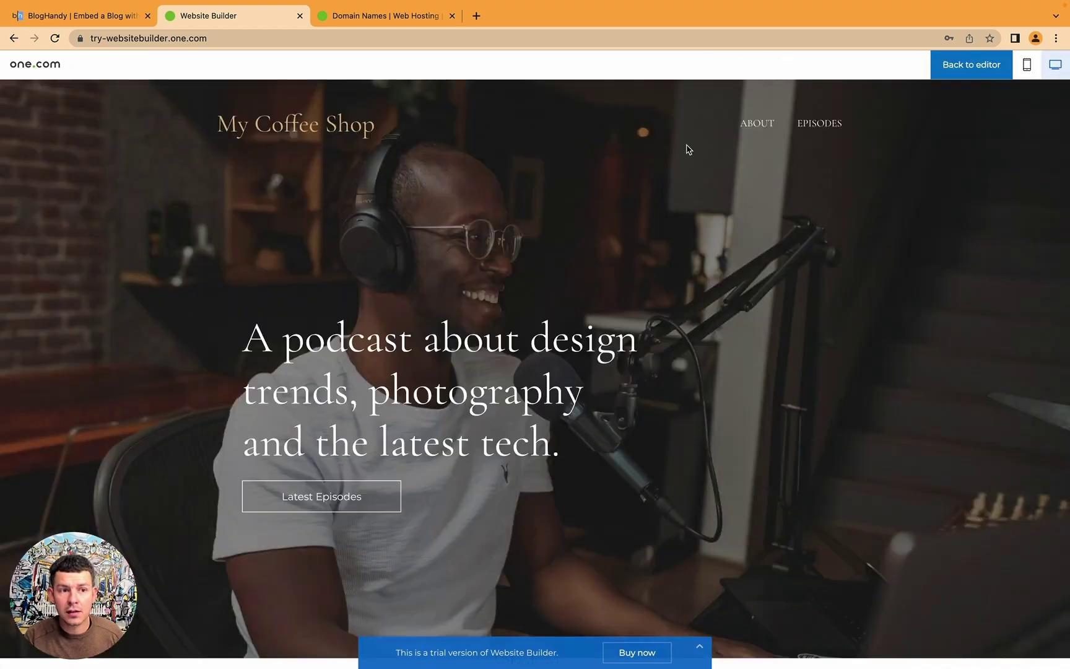
scroll(540, 191, "down", 10)
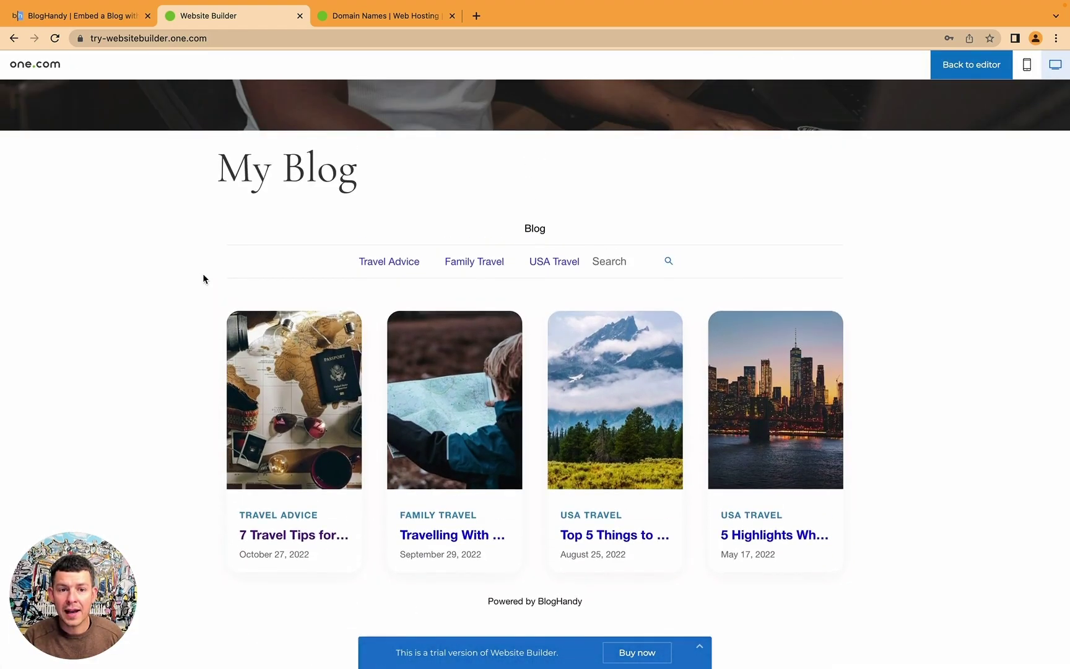
left_click_drag(513, 233, 556, 232)
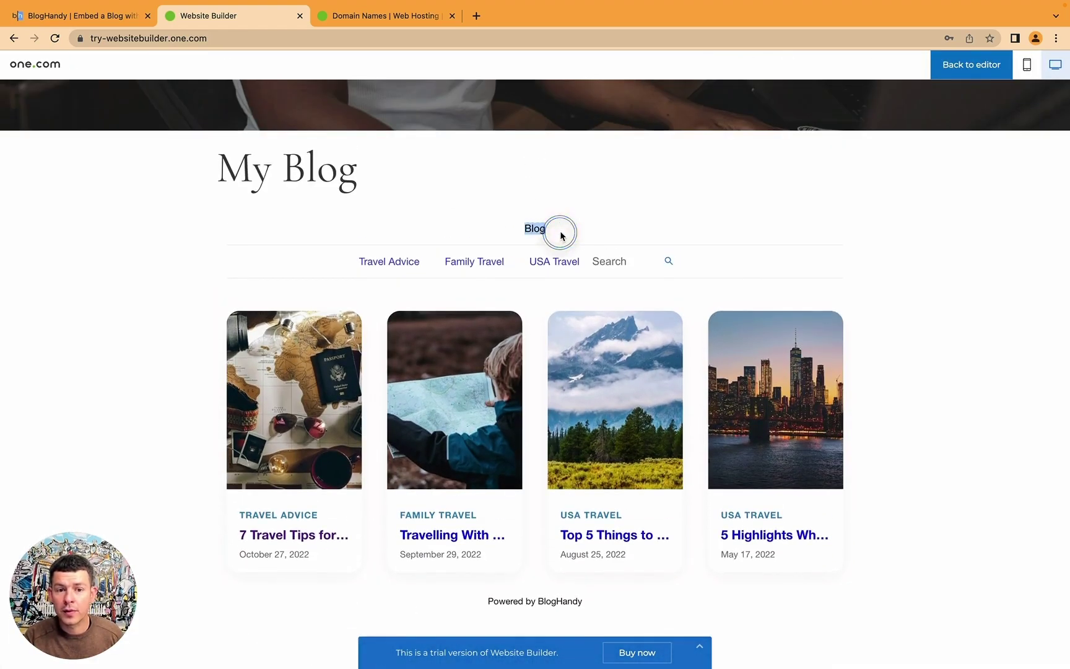
- Delete 'Blog' from BlogHandy's Home Page Heading, save all changes, and dismiss the confirmation
left_click(106, 16)
scroll(359, 248, "down", 3)
left_click(352, 283)
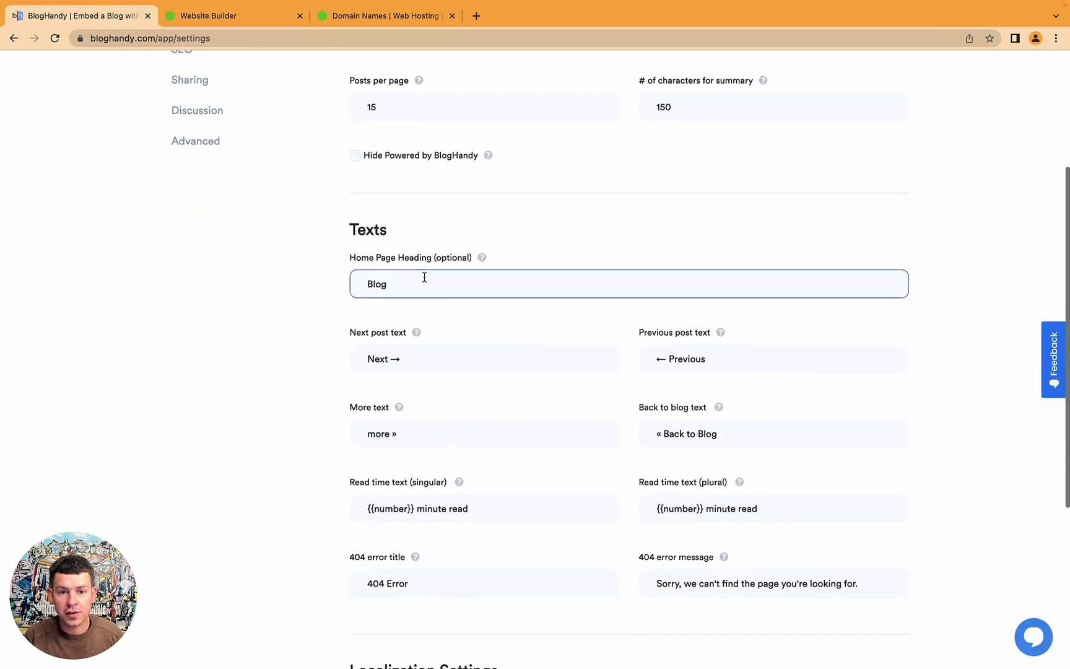
double_click(363, 256)
left_click(407, 247)
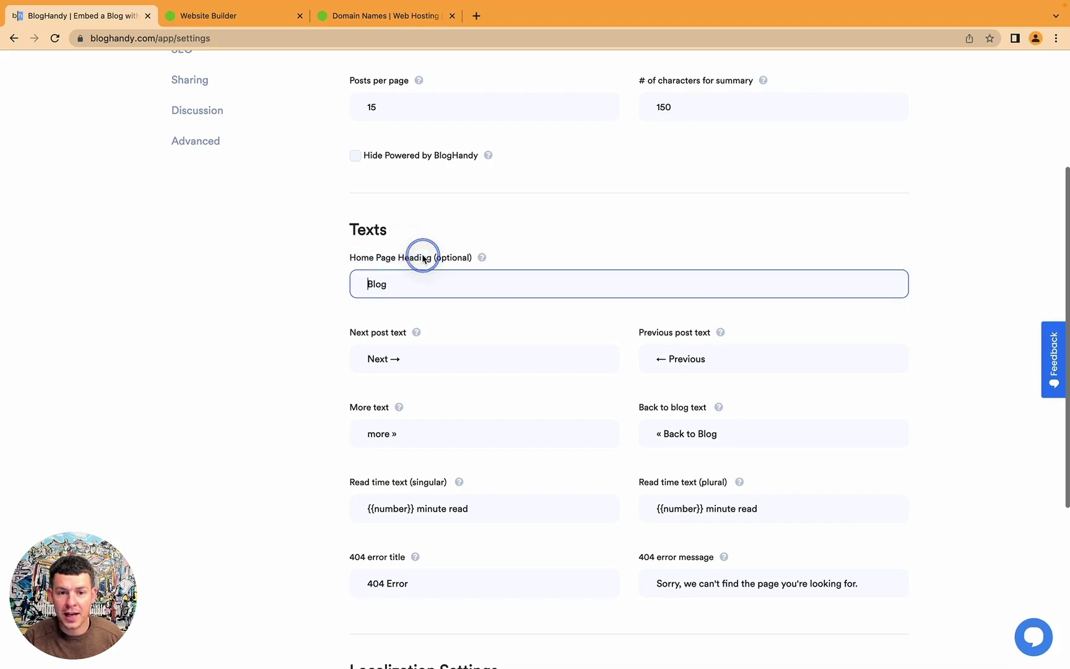
double_click(413, 287)
key("BackSpace")
scroll(409, 433, "down", 5)
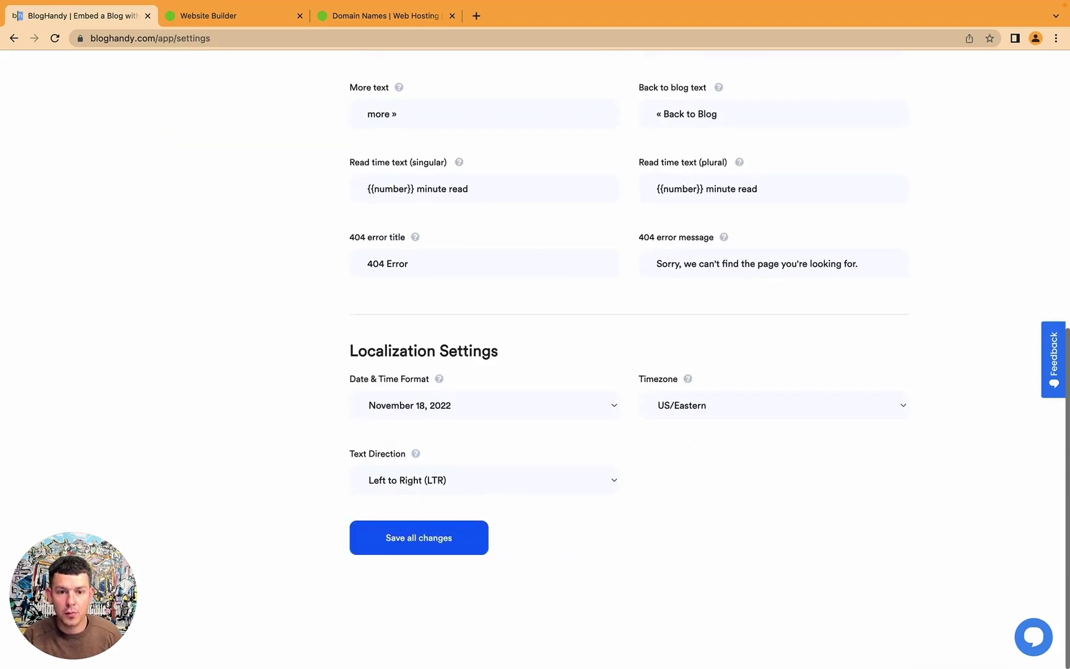
left_click(407, 566)
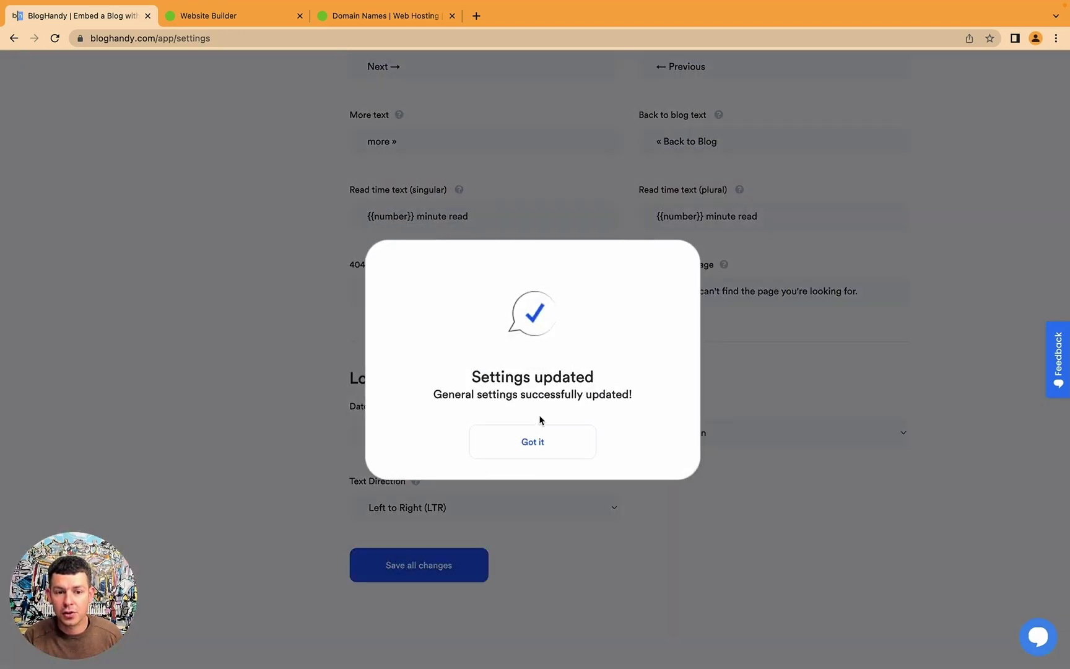
left_click(536, 435)
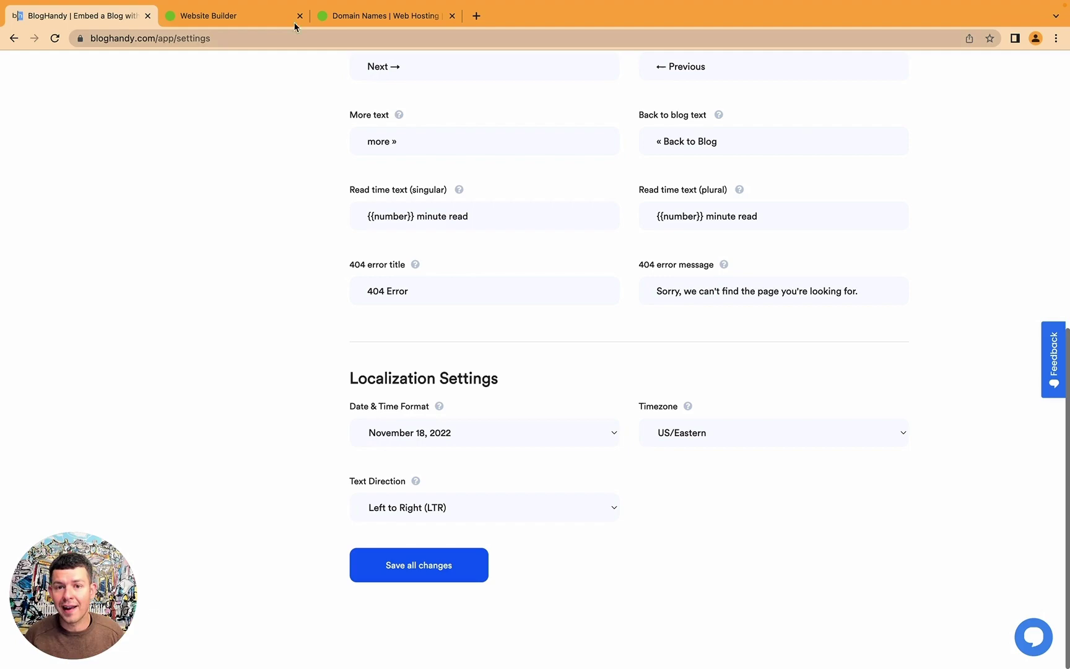
- Reload the preview and confirm the category links now sit directly beneath My Blog
left_click(236, 14)
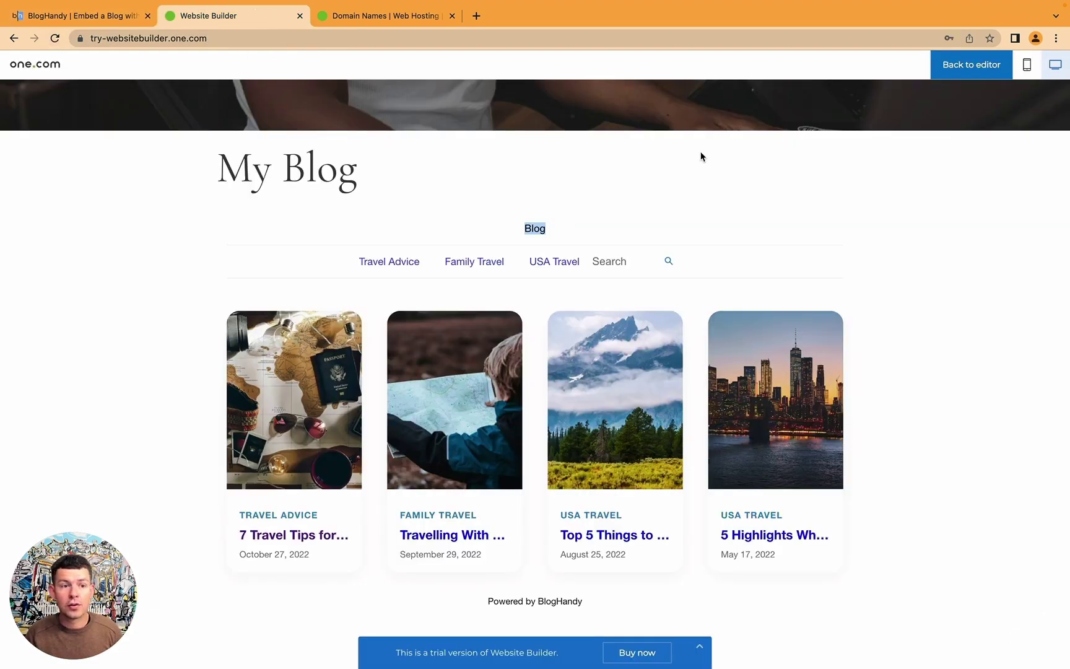
left_click(965, 65)
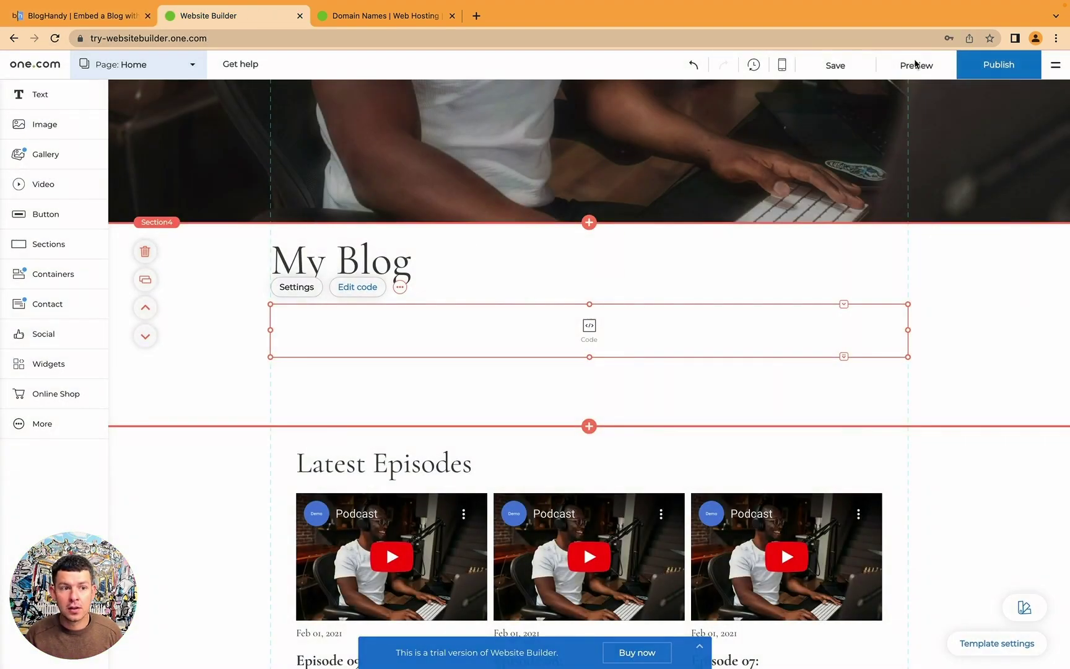
left_click(916, 65)
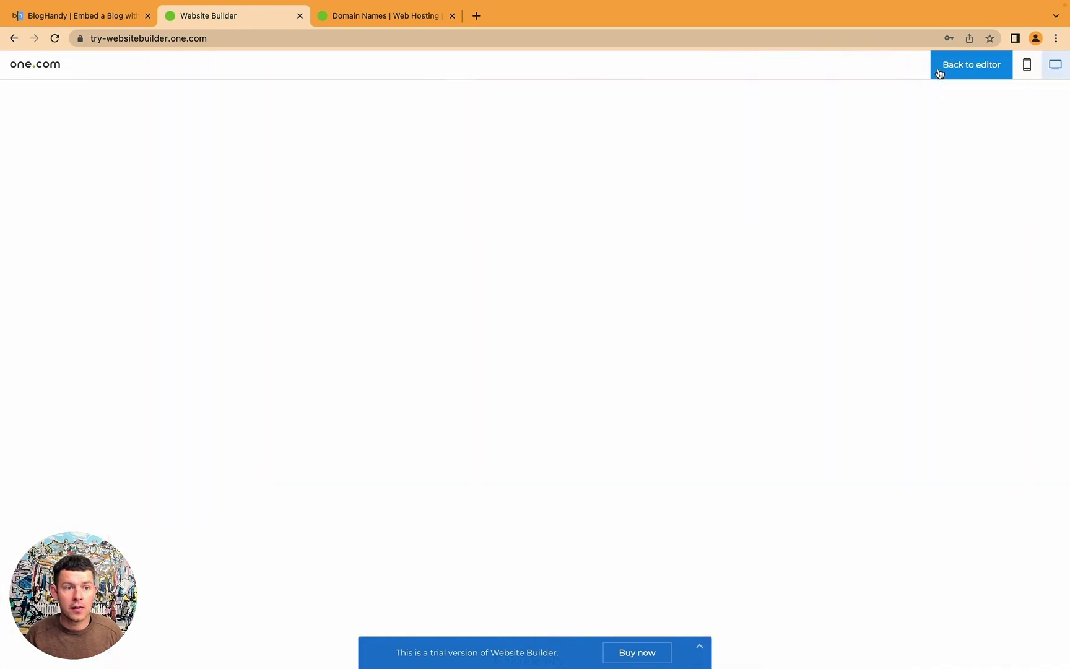
scroll(465, 334, "down", 7)
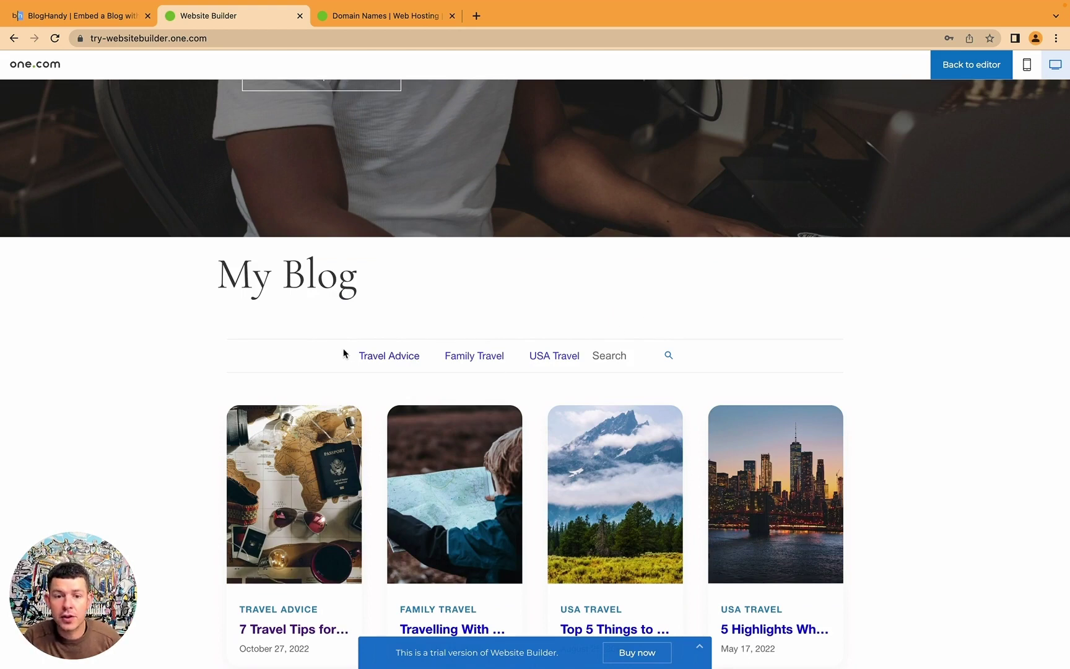
left_click_drag(344, 351, 678, 350)
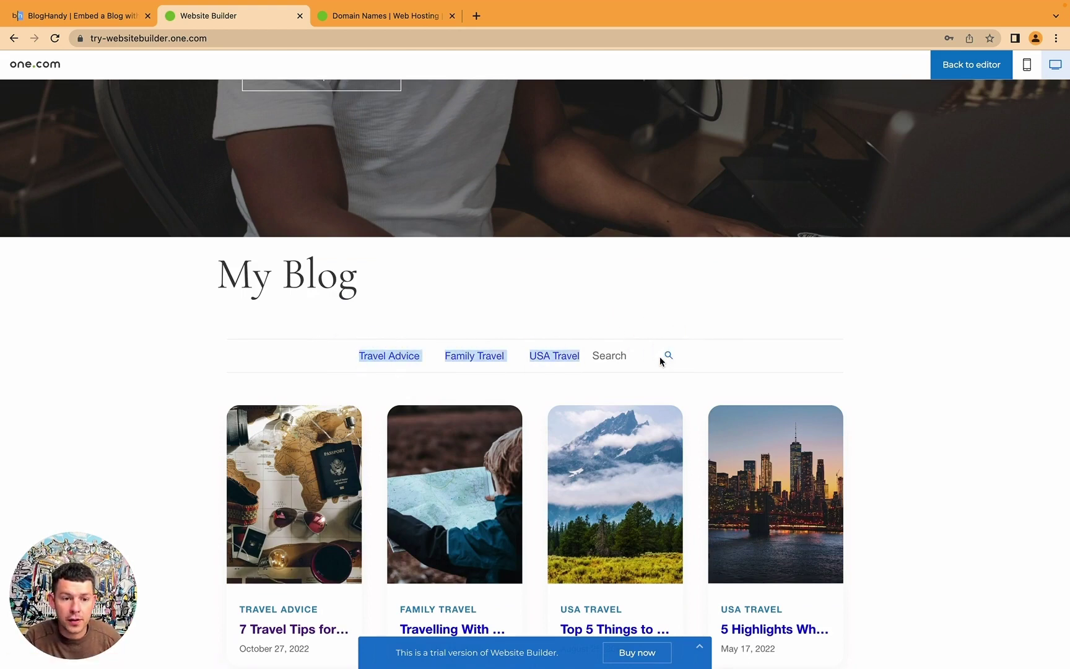
left_click(603, 359)
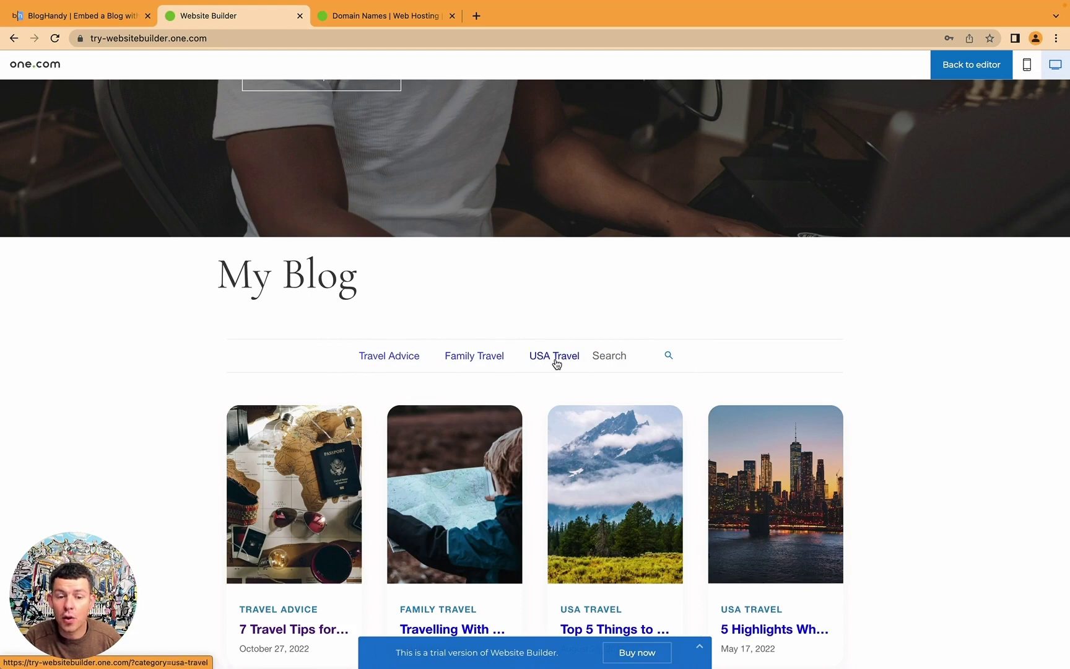
- In BlogHandy's Layout/Design settings, switch off Show Category Menu and Show search box
left_click(120, 15)
scroll(366, 241, "up", 10)
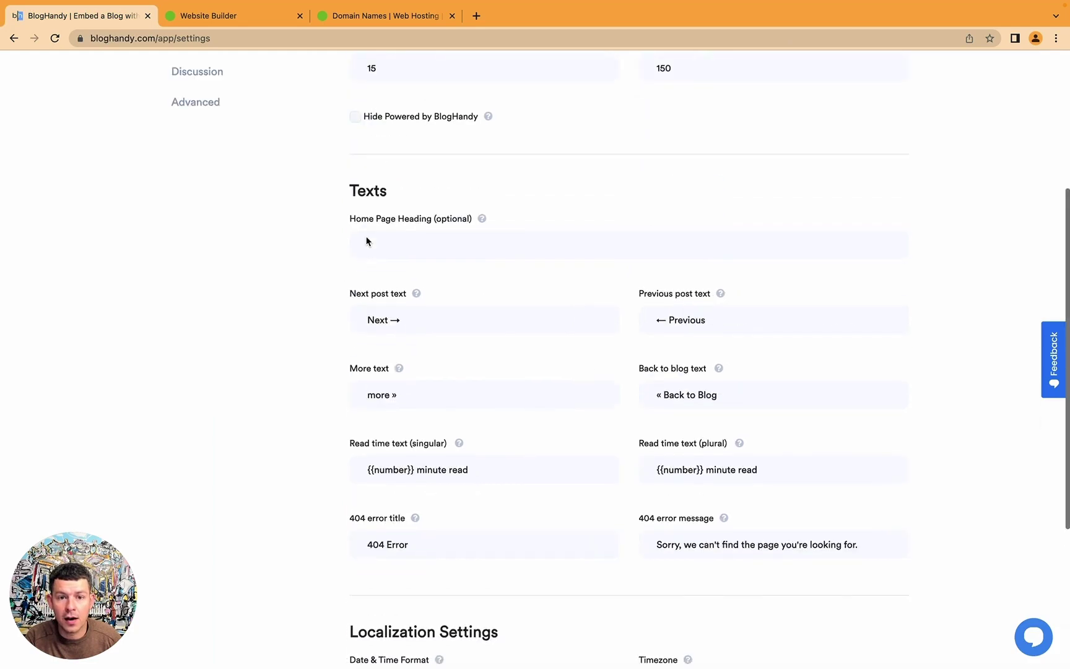
left_click(233, 239)
scroll(540, 387, "down", 15)
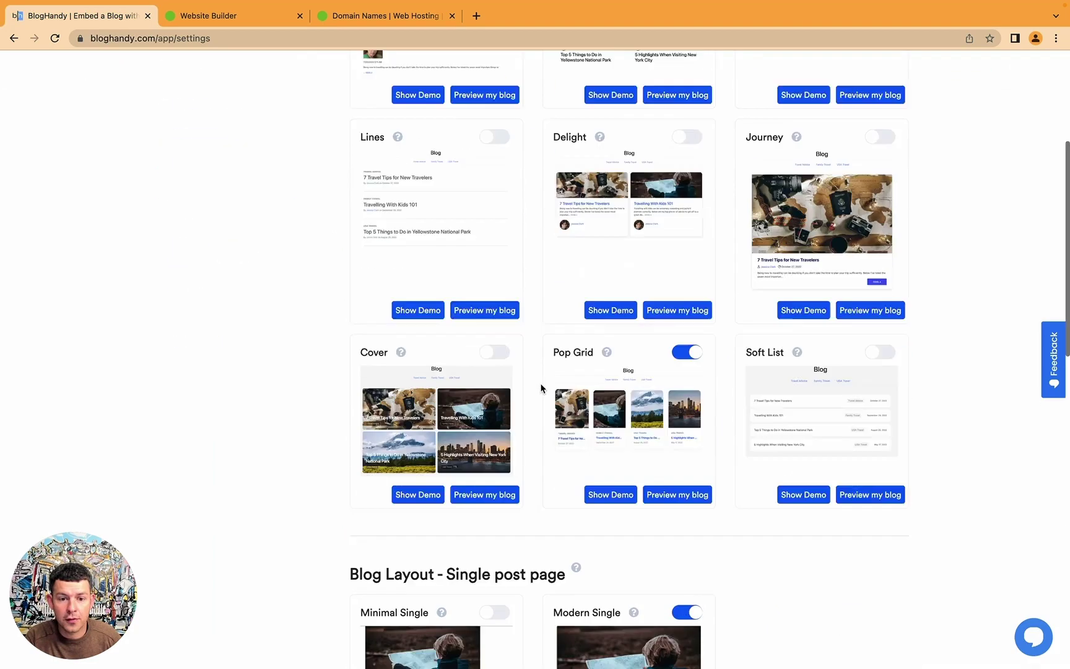
scroll(424, 483, "down", 3)
left_click(355, 473)
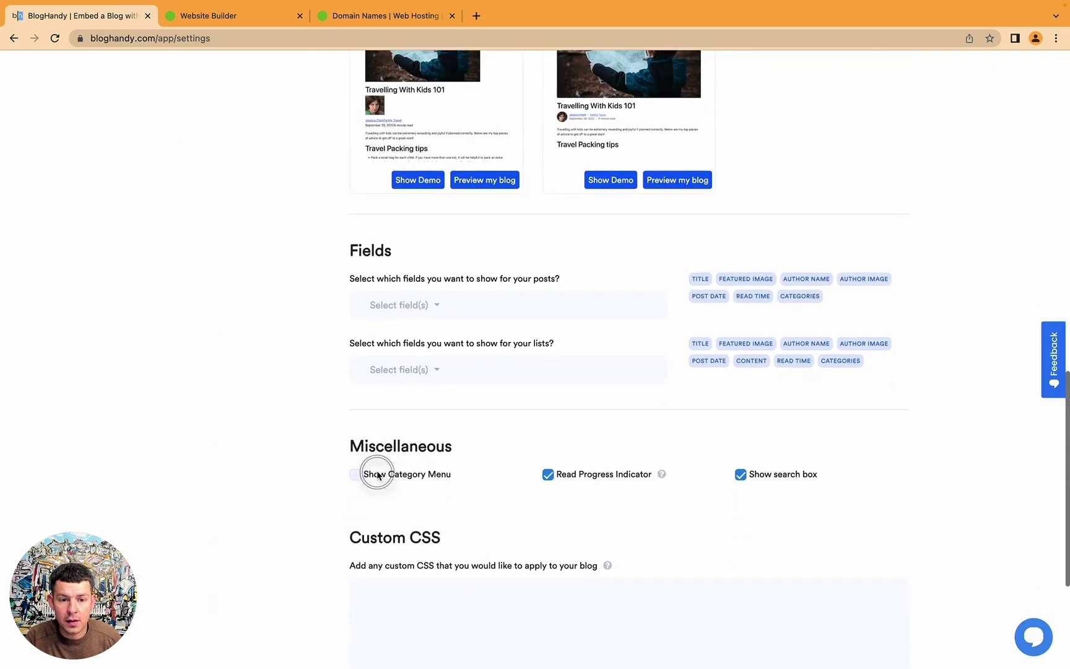
left_click(750, 473)
- Save all layout changes, acknowledge the confirmation, and return to the Website Builder
scroll(759, 477, "down", 2)
scroll(759, 472, "down", 2)
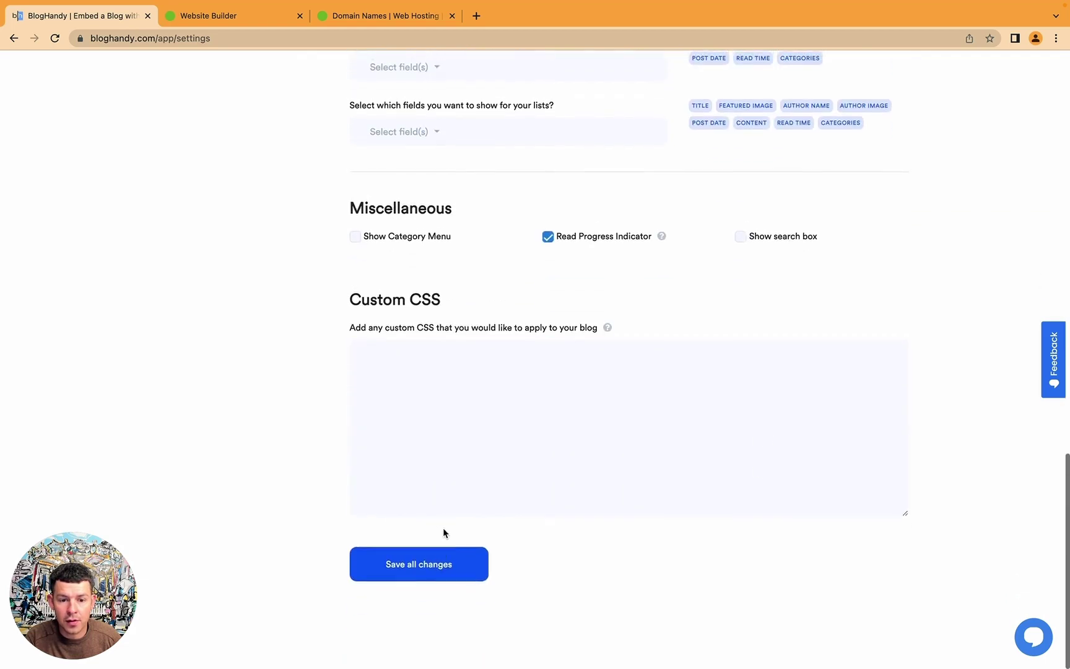
left_click(433, 573)
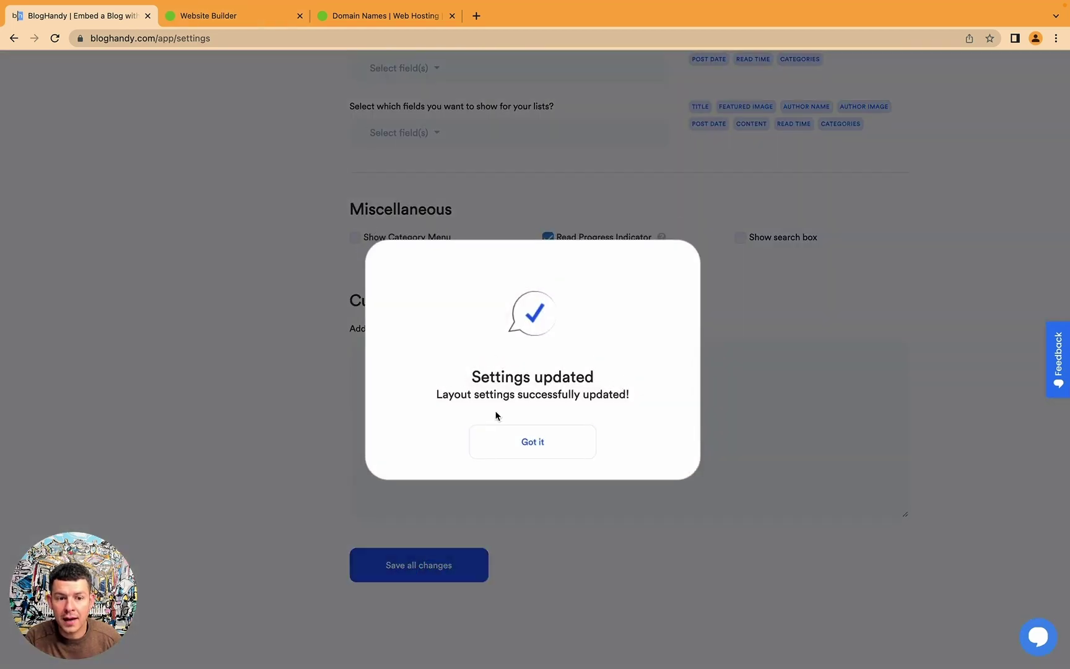
left_click(516, 438)
scroll(516, 437, "up", 10)
left_click(204, 15)
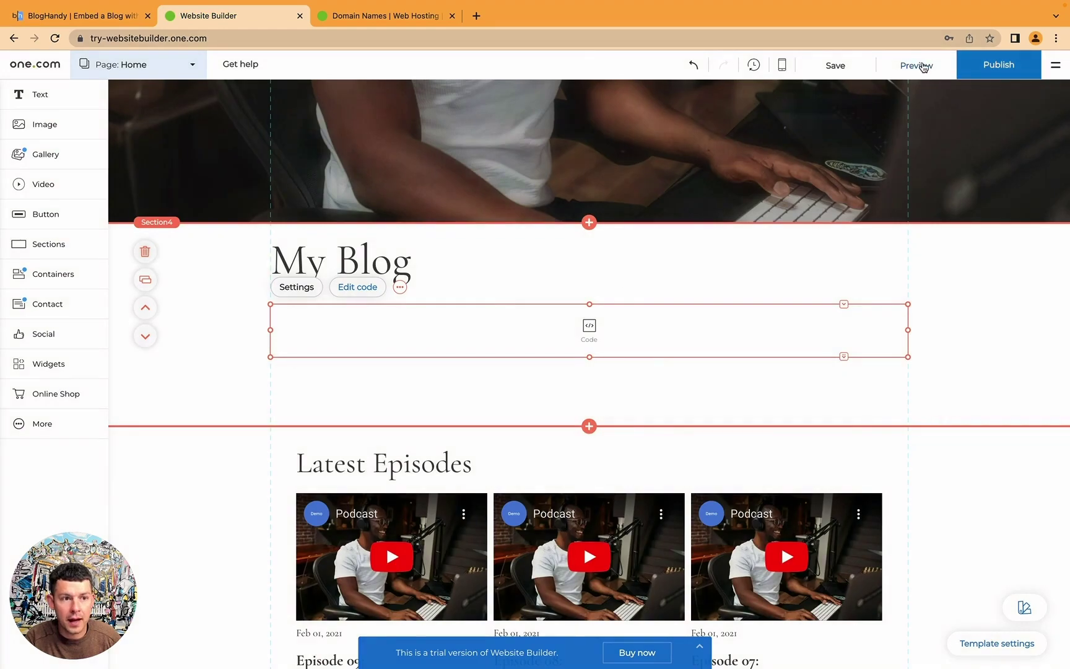
- Preview the site down to My Blog, now showing just the four post cards
left_click(921, 65)
scroll(674, 322, "down", 6)
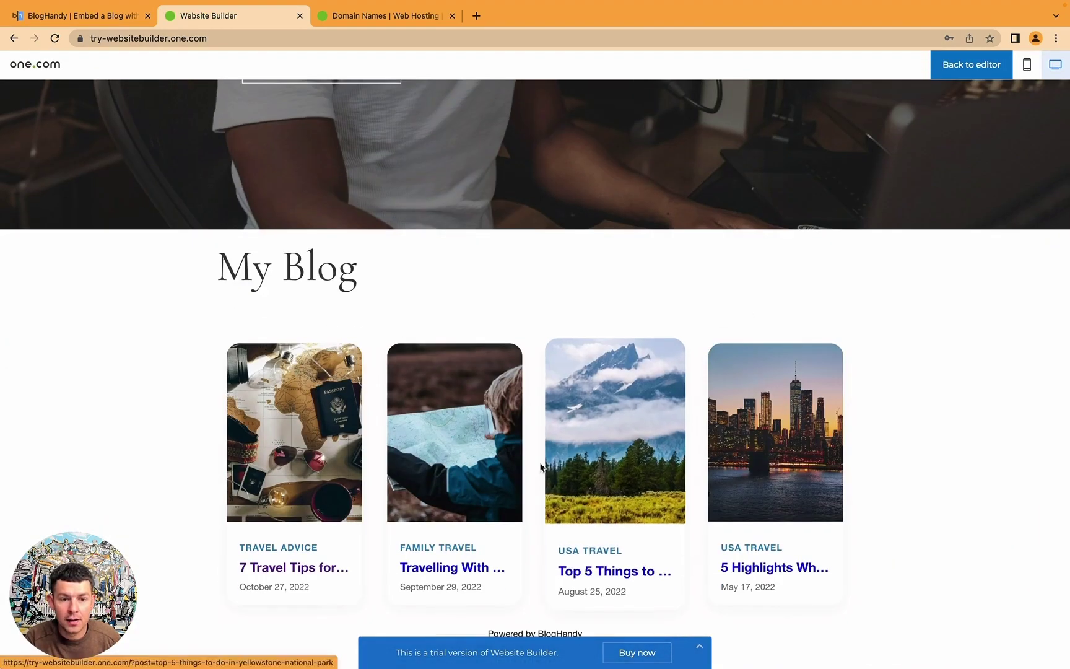
scroll(802, 454, "down", 4)
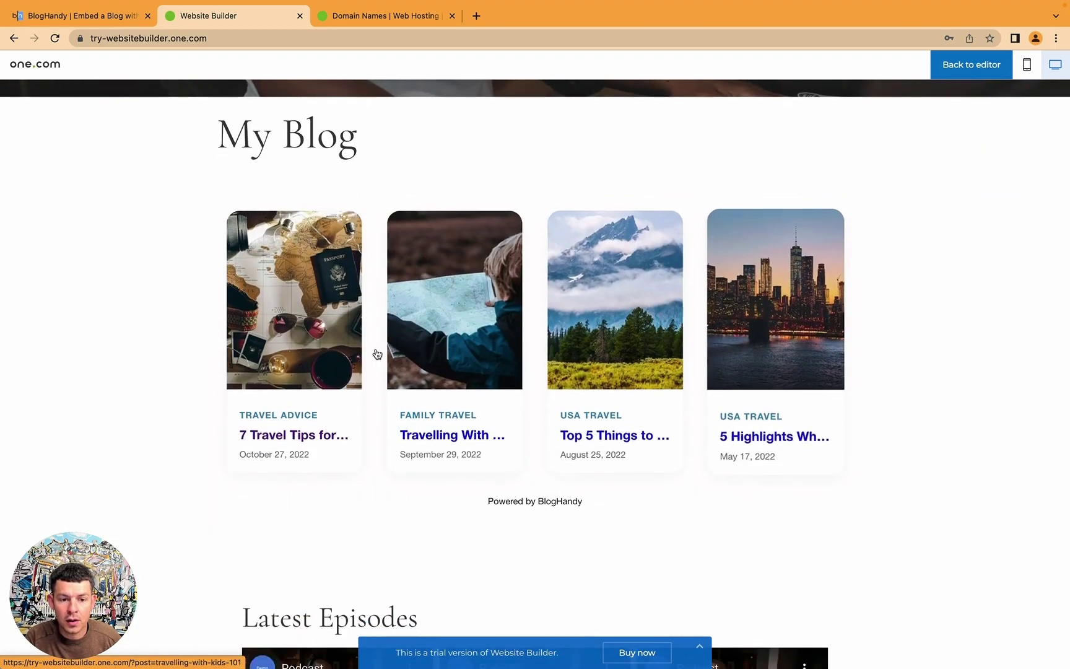
- Turn on the Cover toggle under Blog Layout - Main page and acknowledge the update
left_click(81, 16)
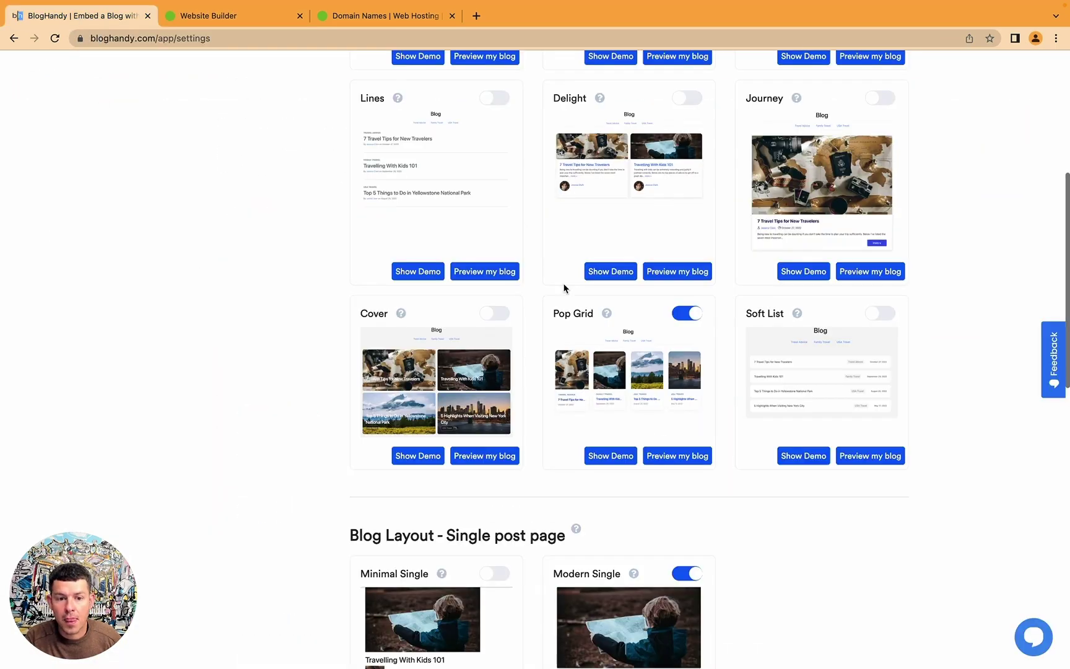
scroll(564, 288, "up", 4)
scroll(564, 288, "up", 3)
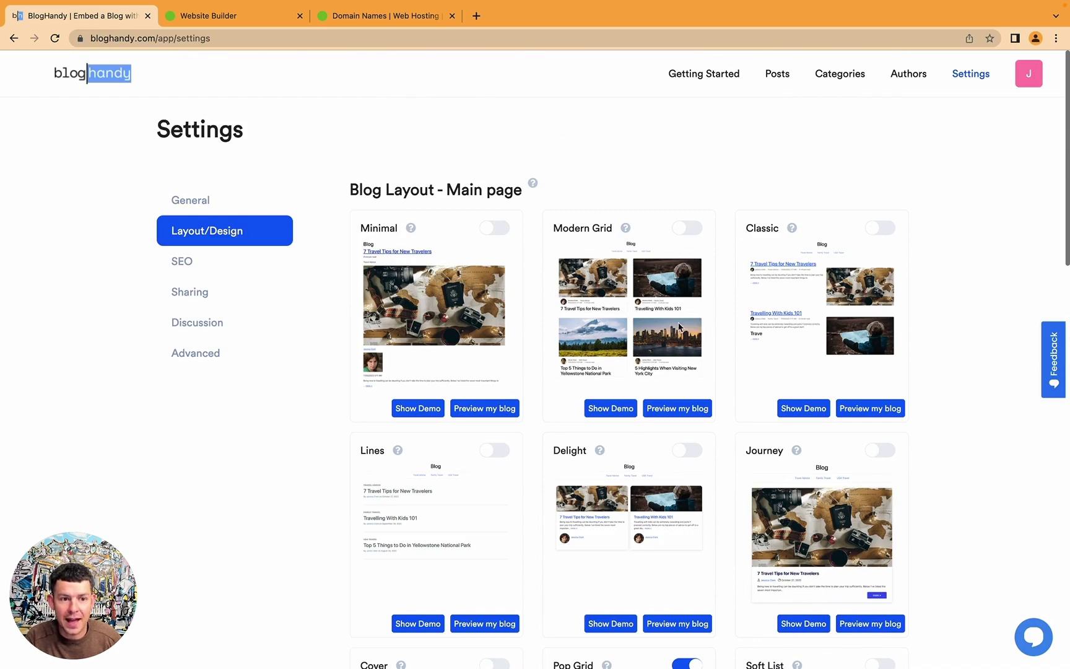
scroll(710, 339, "down", 8)
scroll(793, 469, "down", 2)
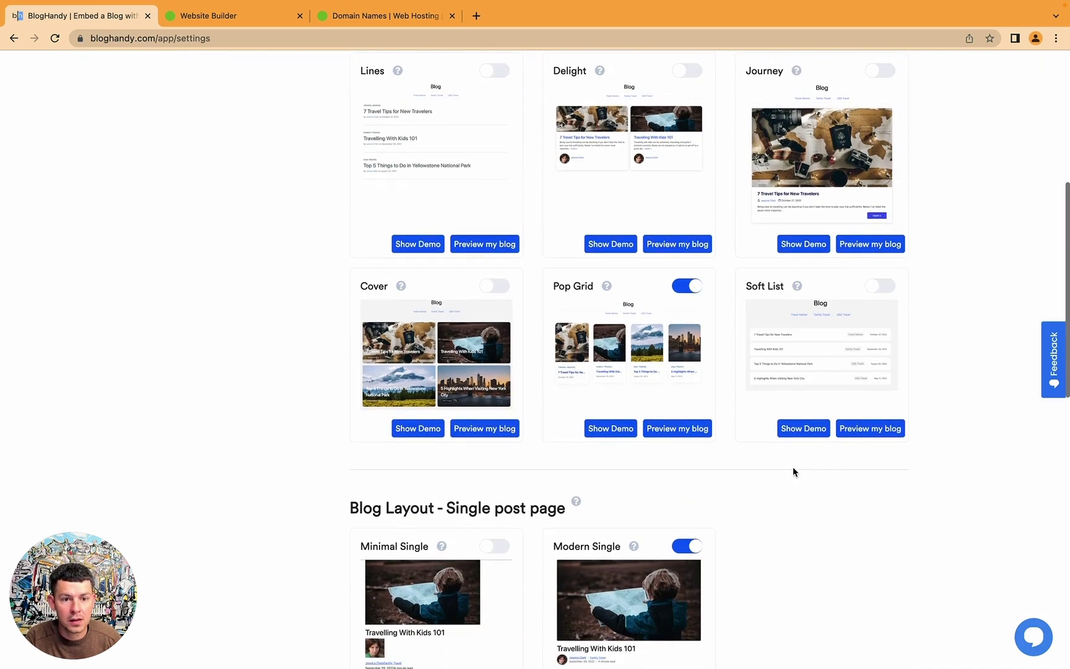
left_click(492, 289)
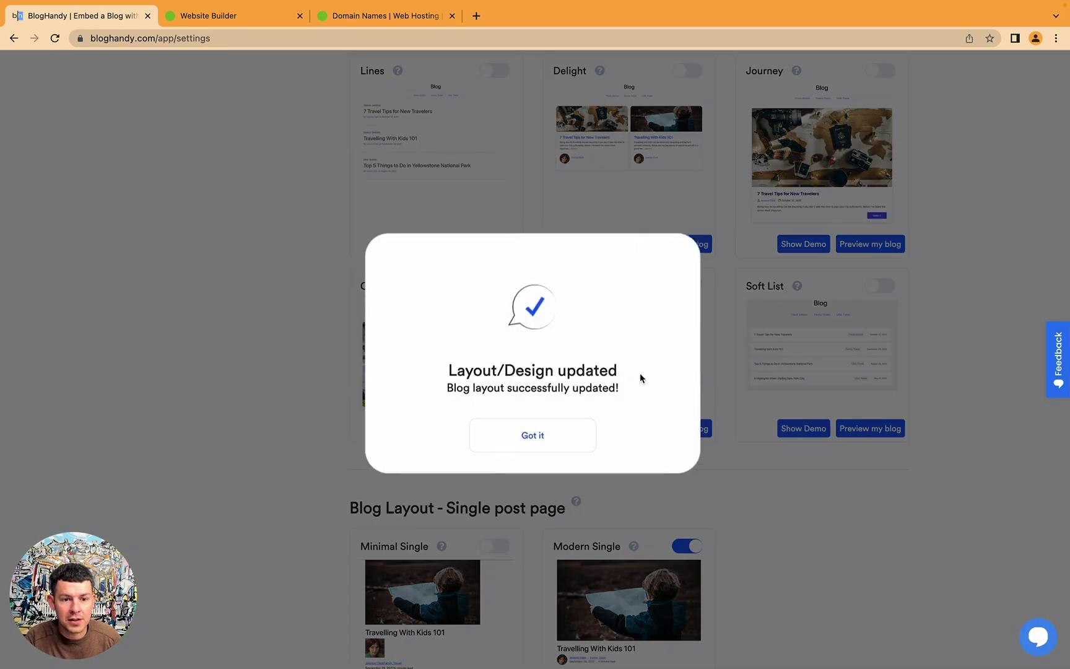
left_click(583, 449)
- Go back to the editor and re-preview the site down to My Blog's Cover-style tiles
left_click(247, 19)
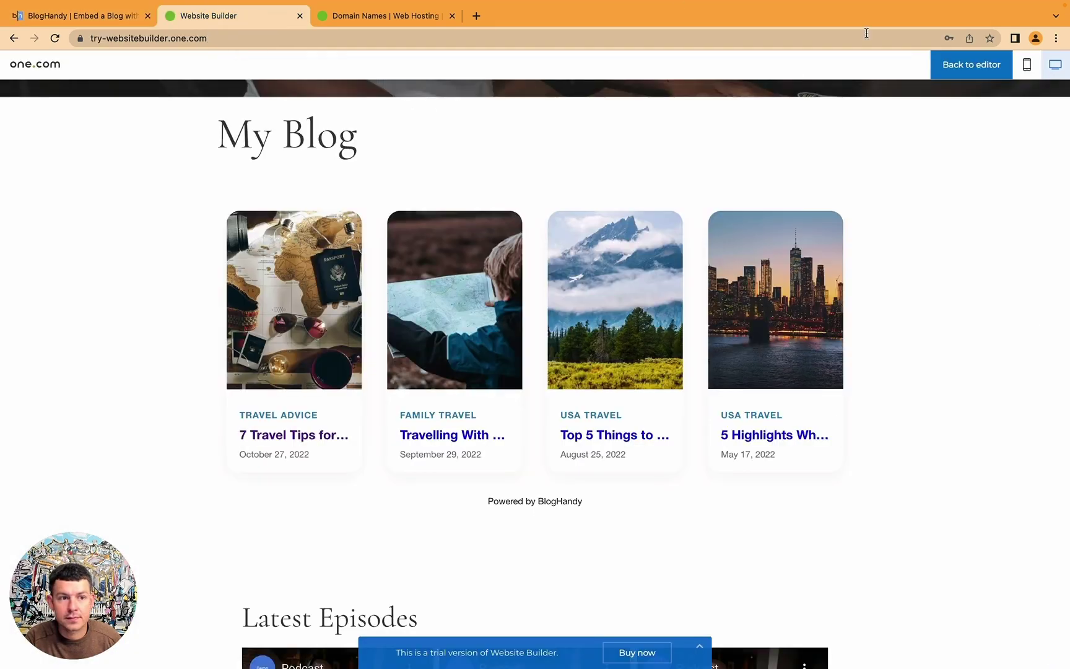
left_click(971, 67)
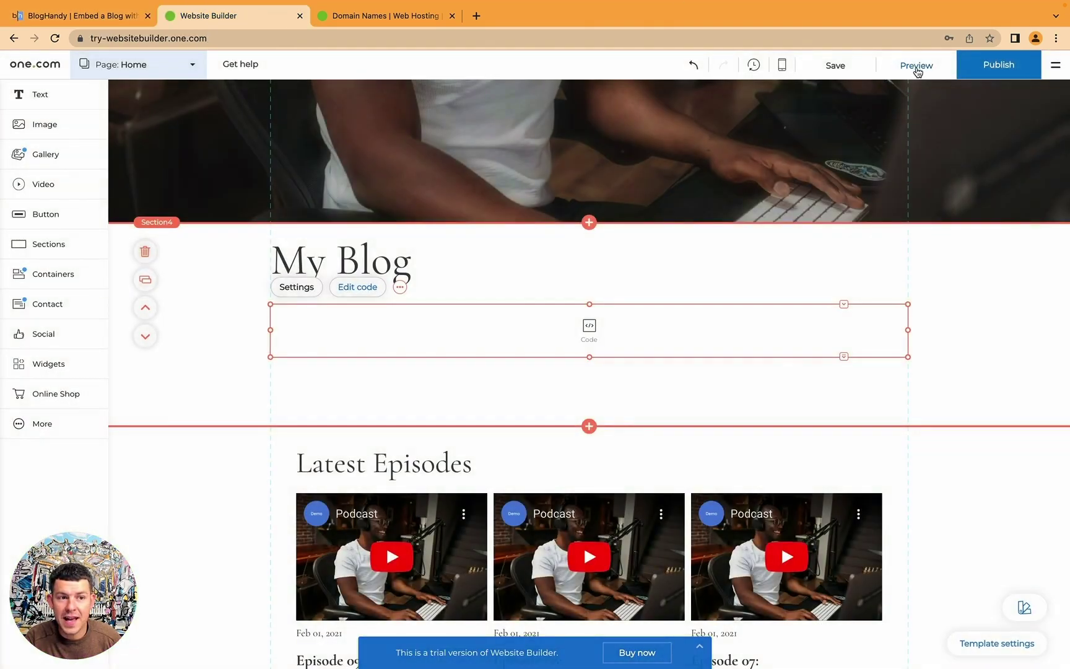
left_click(916, 67)
scroll(626, 301, "down", 8)
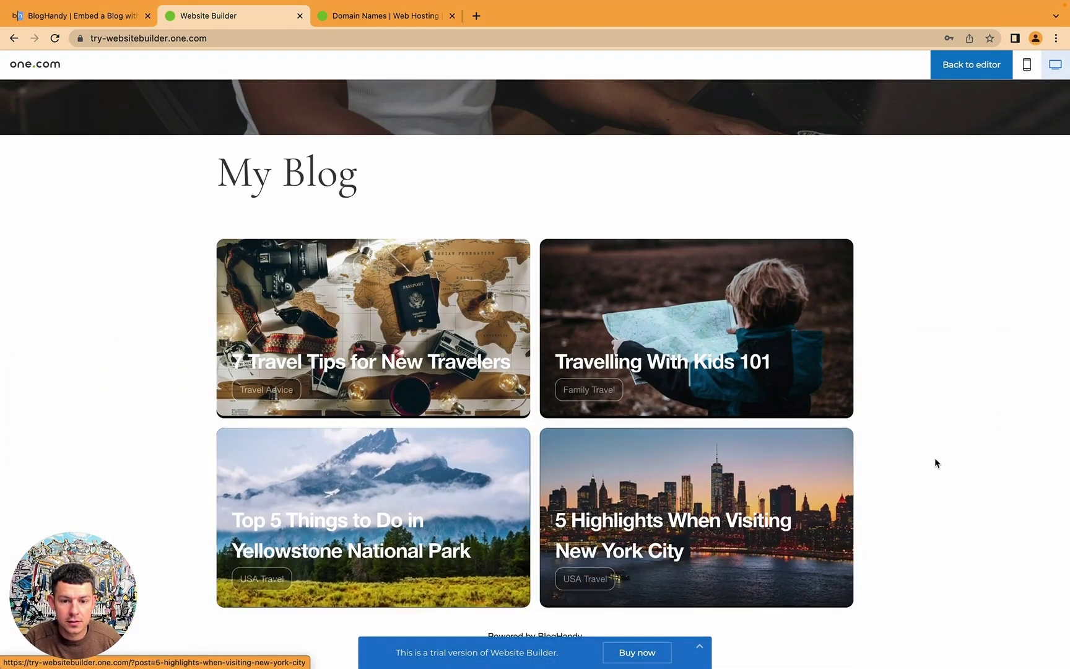
scroll(967, 466, "down", 4)
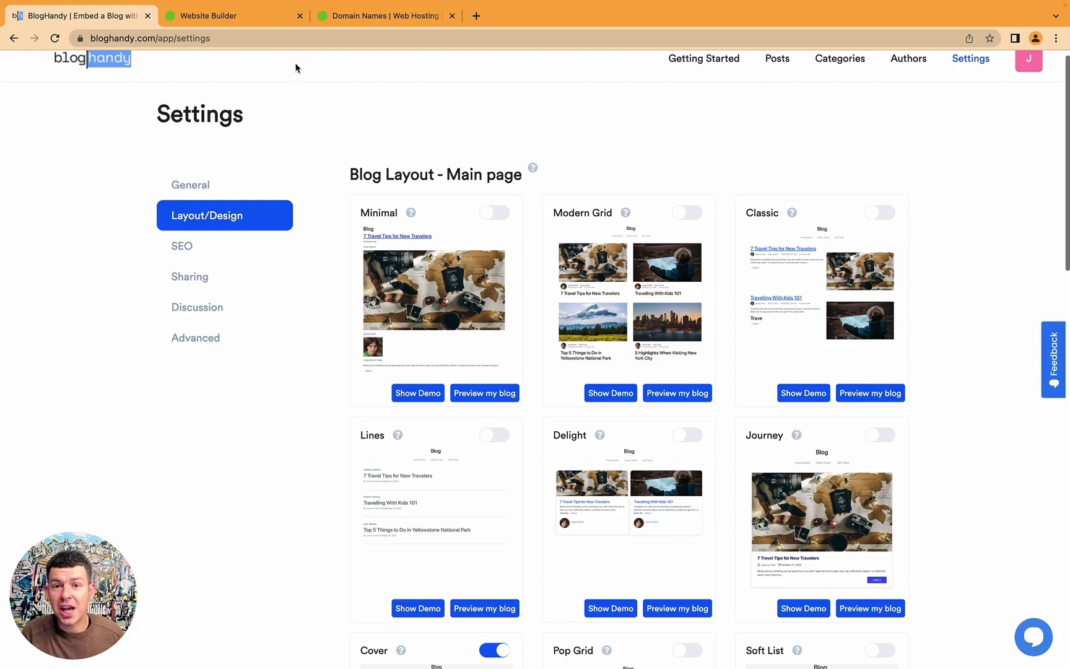
left_click(245, 21)
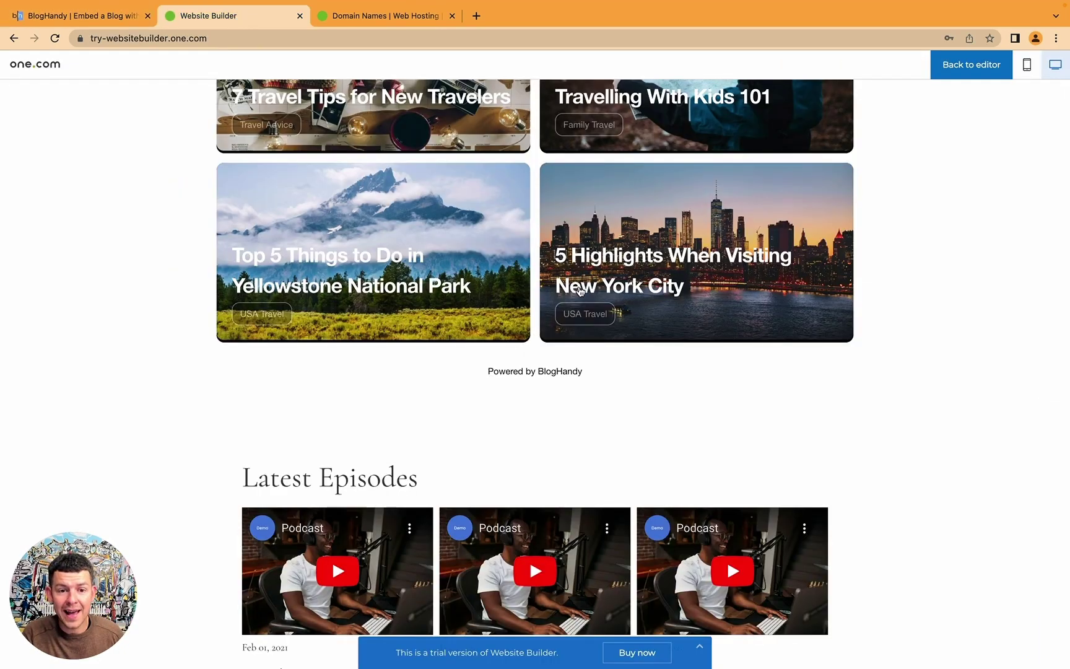
scroll(32, 67, "up", 3)
left_click(61, 19)
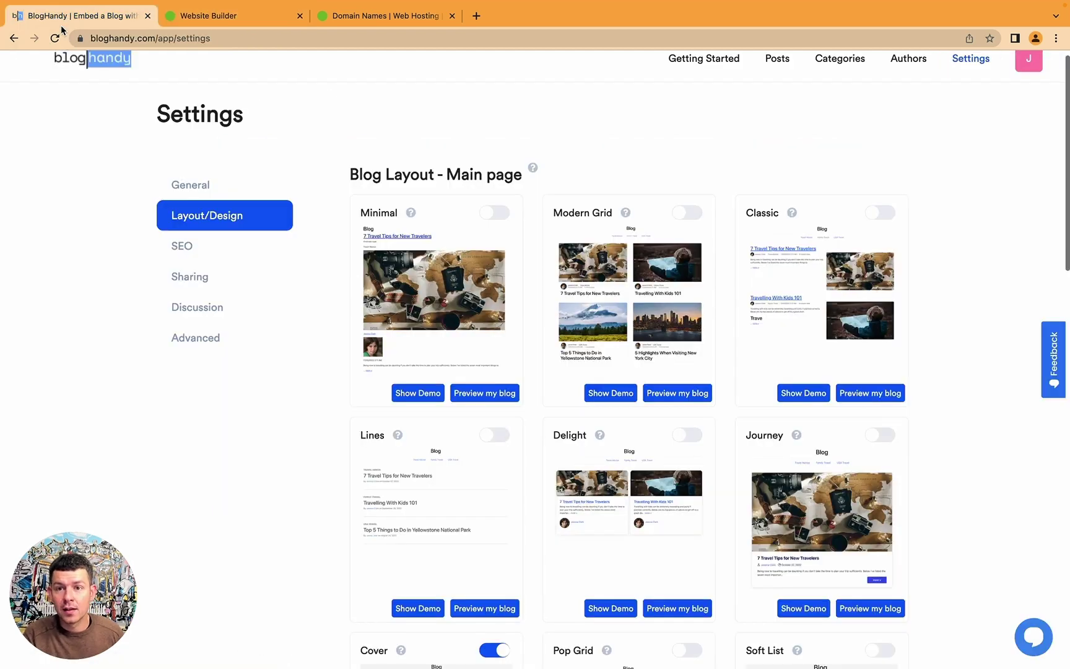